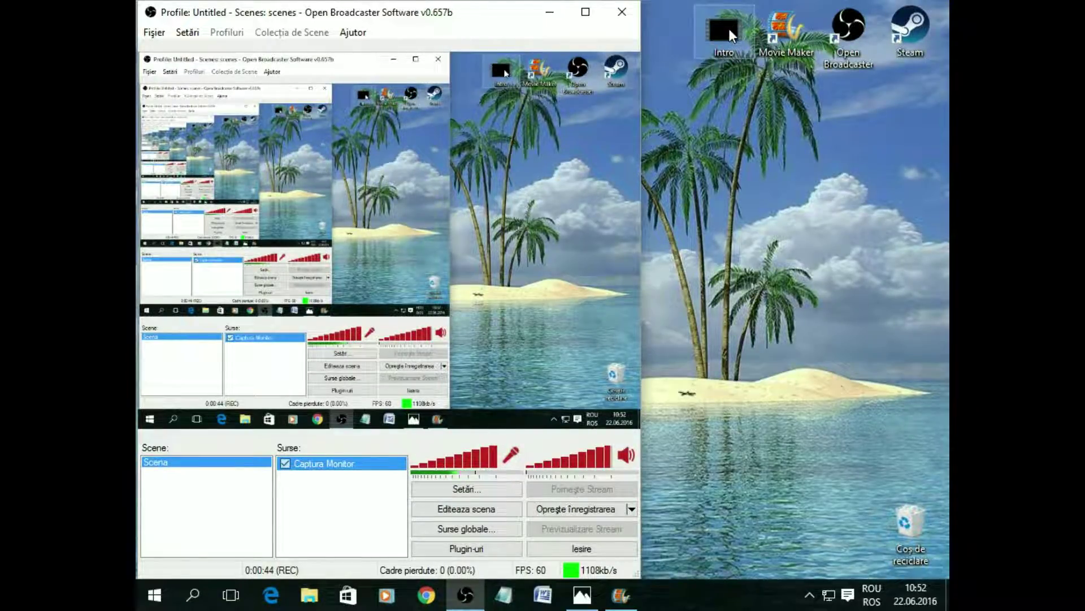
Watch the Intro video from the desktop in full, and close the player
{"action": "double_click", "coordinate": [728, 28]}
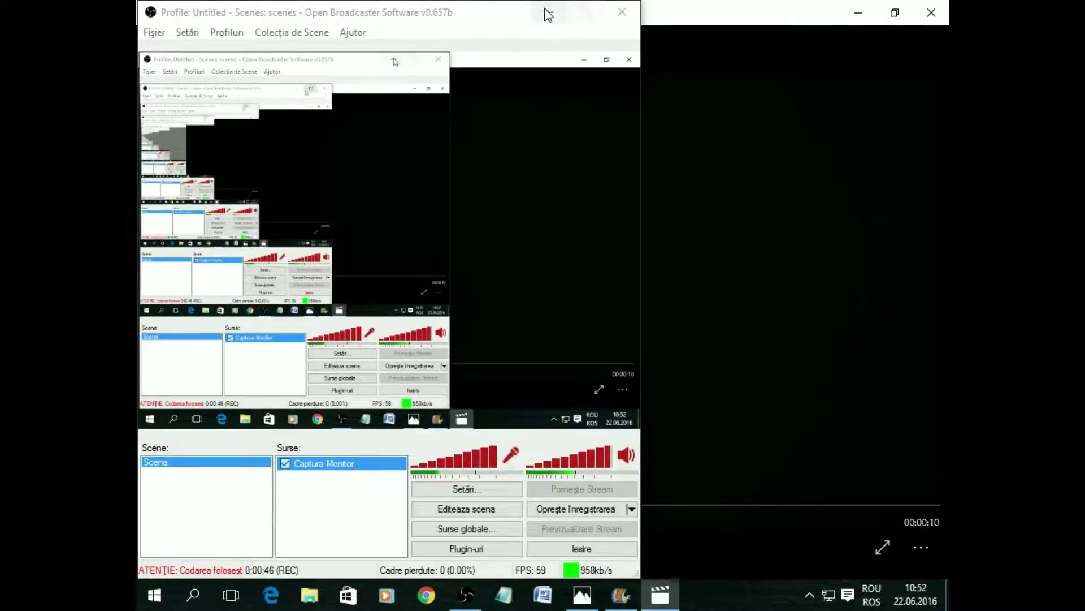
{"action": "left_click", "coordinate": [556, 13]}
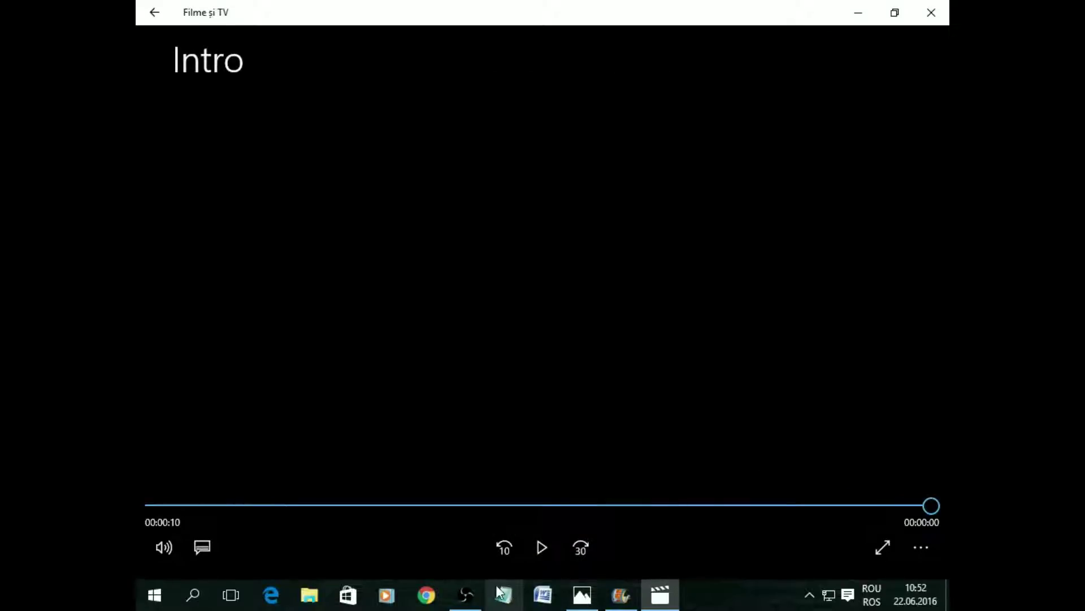
{"action": "left_click", "coordinate": [462, 582]}
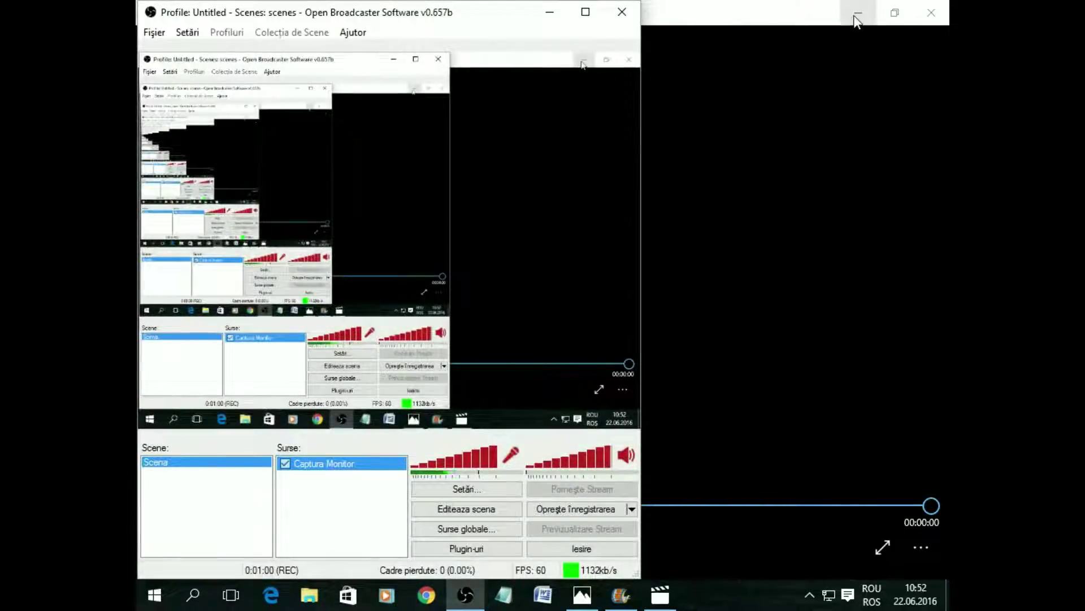
{"action": "left_click", "coordinate": [931, 12]}
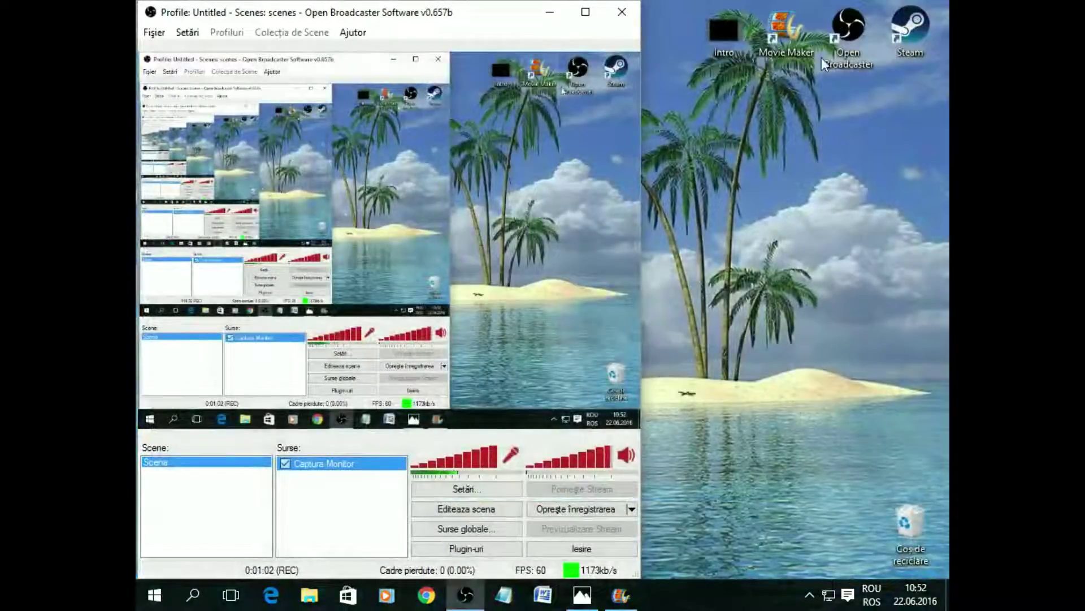
Switch to Movie Maker, add the desktop's Intro video to the empty project, and bring the maximized editor into full view
{"action": "left_click", "coordinate": [620, 595]}
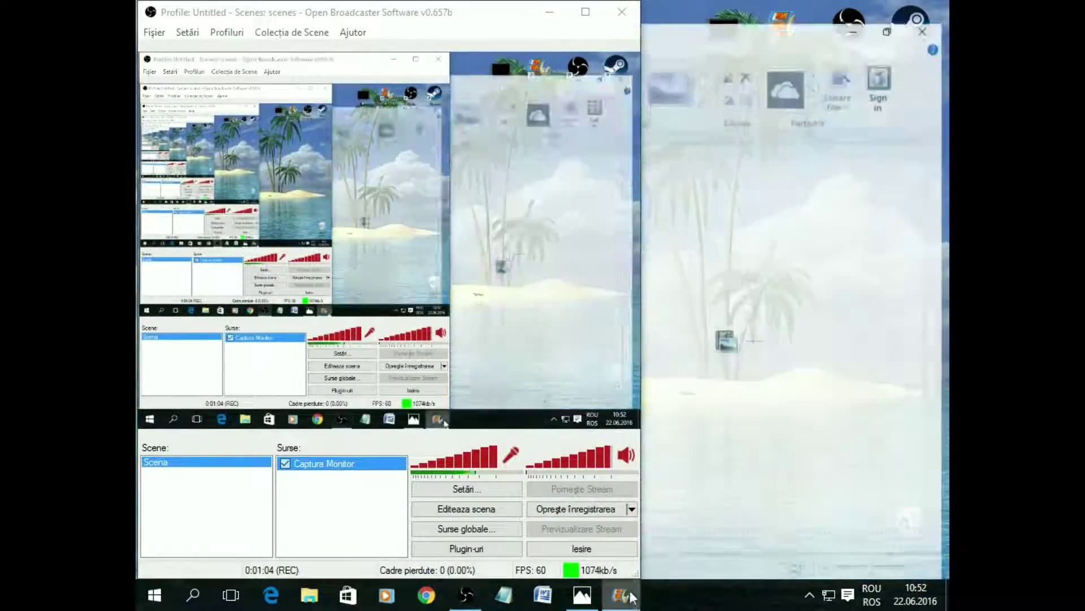
{"action": "left_click", "coordinate": [893, 8]}
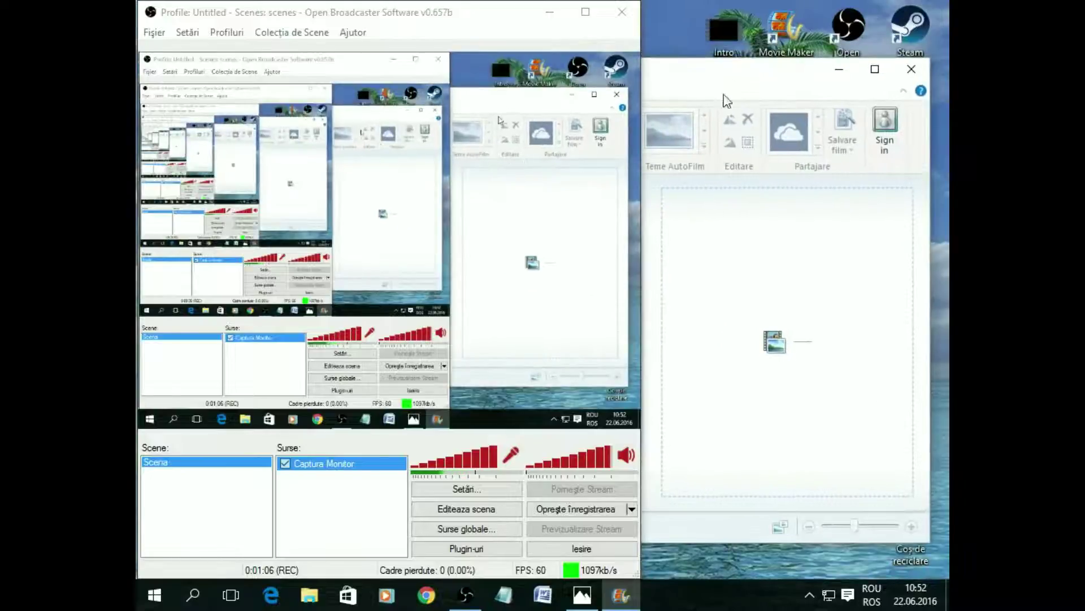
{"action": "left_click_drag", "start_coordinate": [727, 38], "coordinate": [778, 341]}
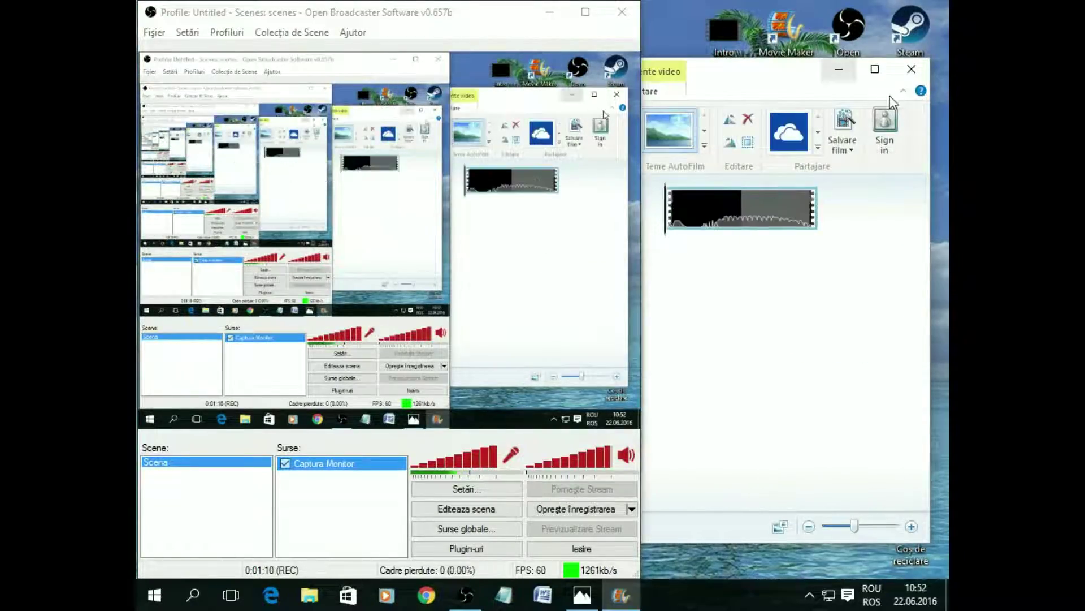
{"action": "left_click", "coordinate": [878, 69]}
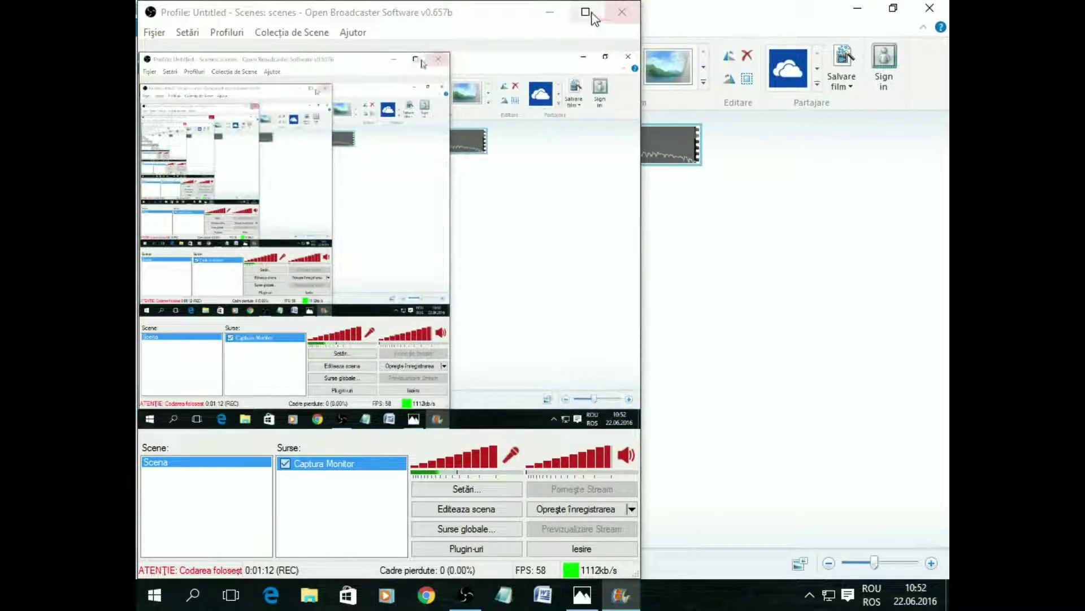
{"action": "left_click", "coordinate": [550, 14]}
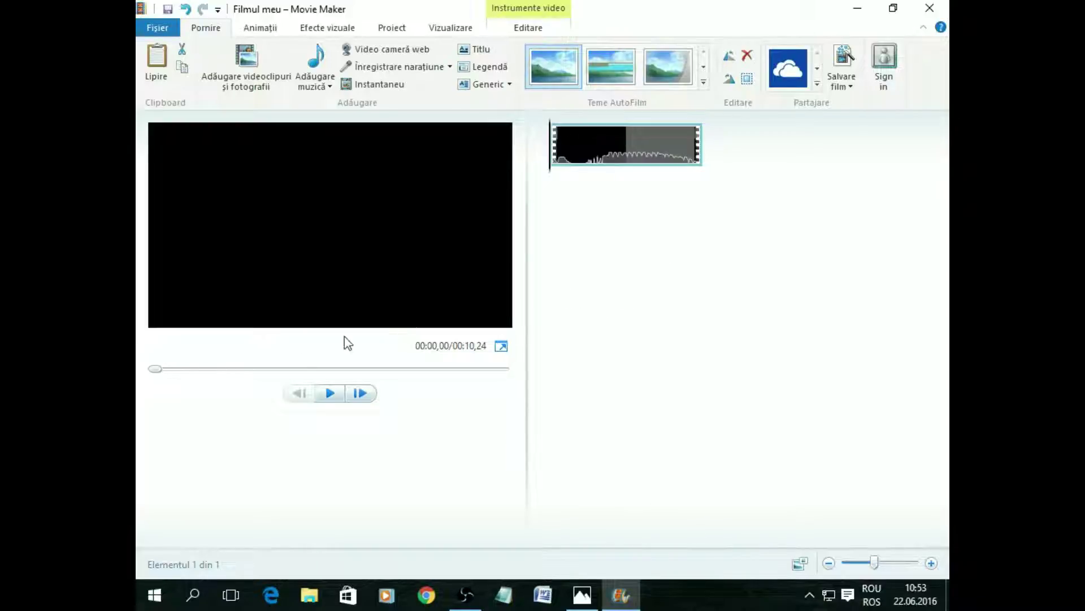
Preview the Intro clip from its start and pause it at about 2.45 s, where the ring is complete
{"action": "left_click", "coordinate": [329, 396]}
{"action": "left_click", "coordinate": [331, 396]}
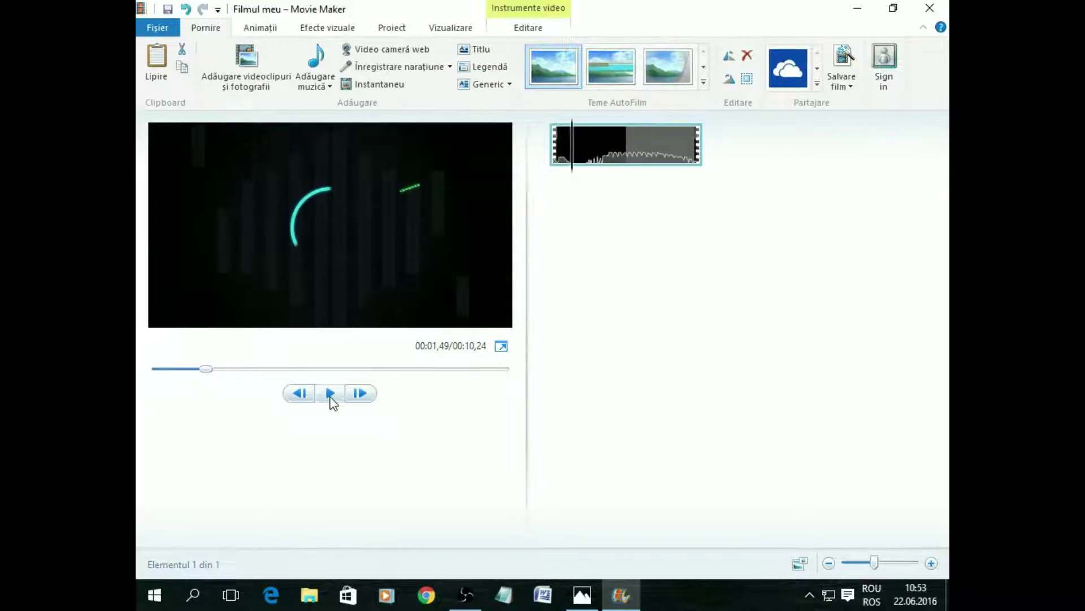
{"action": "left_click", "coordinate": [330, 396]}
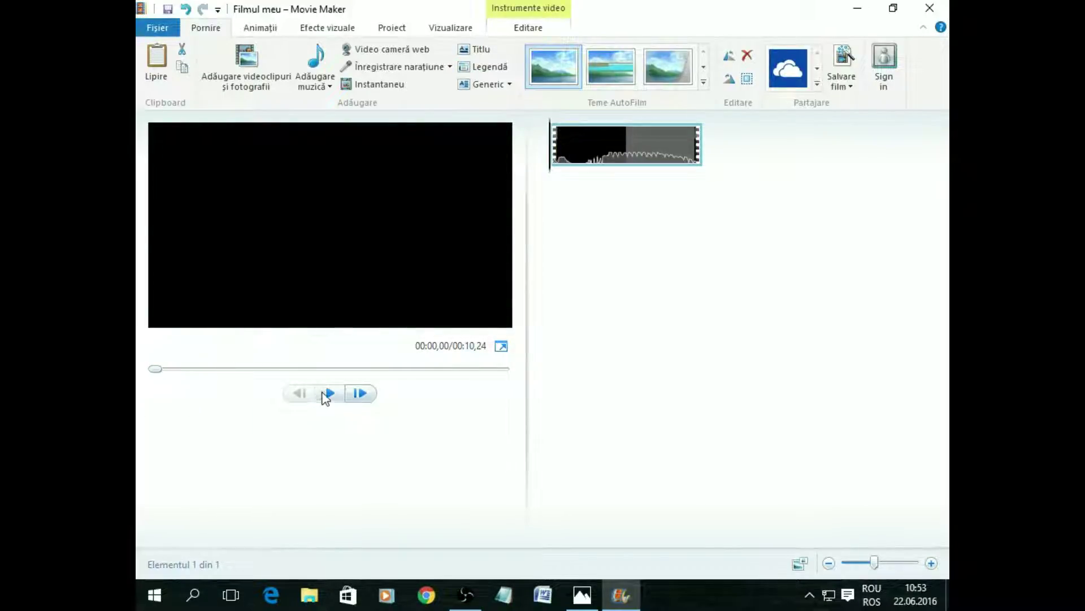
{"action": "left_click", "coordinate": [328, 394]}
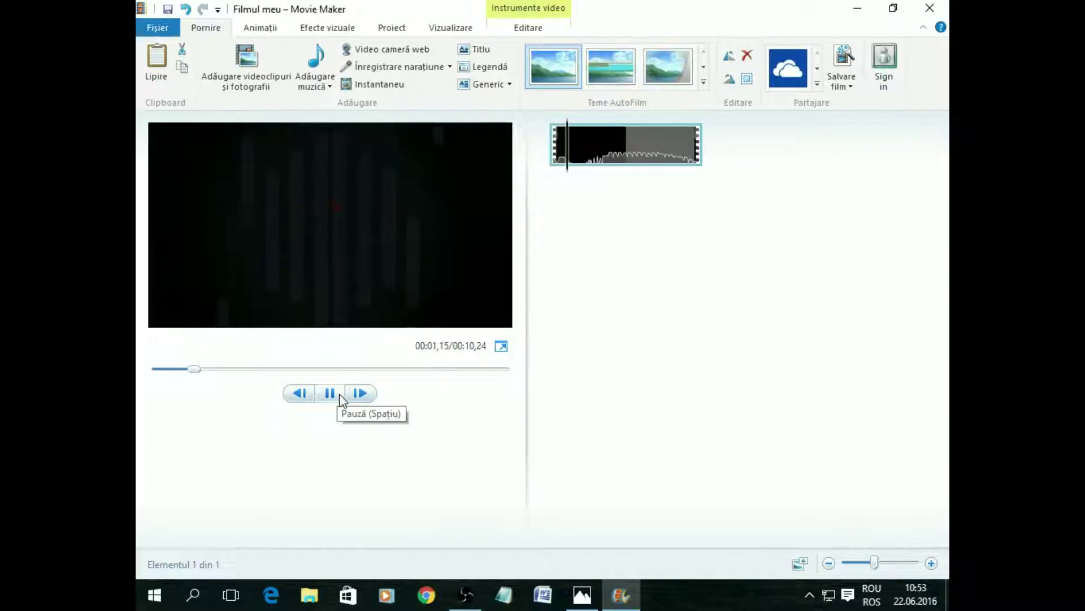
{"action": "left_click", "coordinate": [330, 397]}
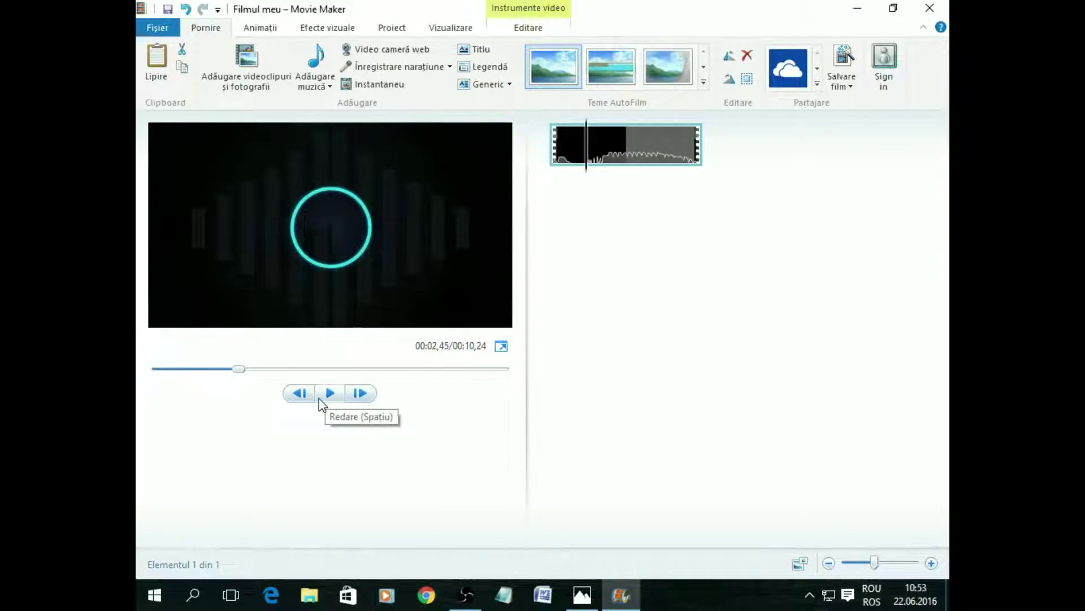
Add a caption at the paused frame and replace its placeholder text with "Sky Driver&Zet Striker"
{"action": "left_click", "coordinate": [479, 70]}
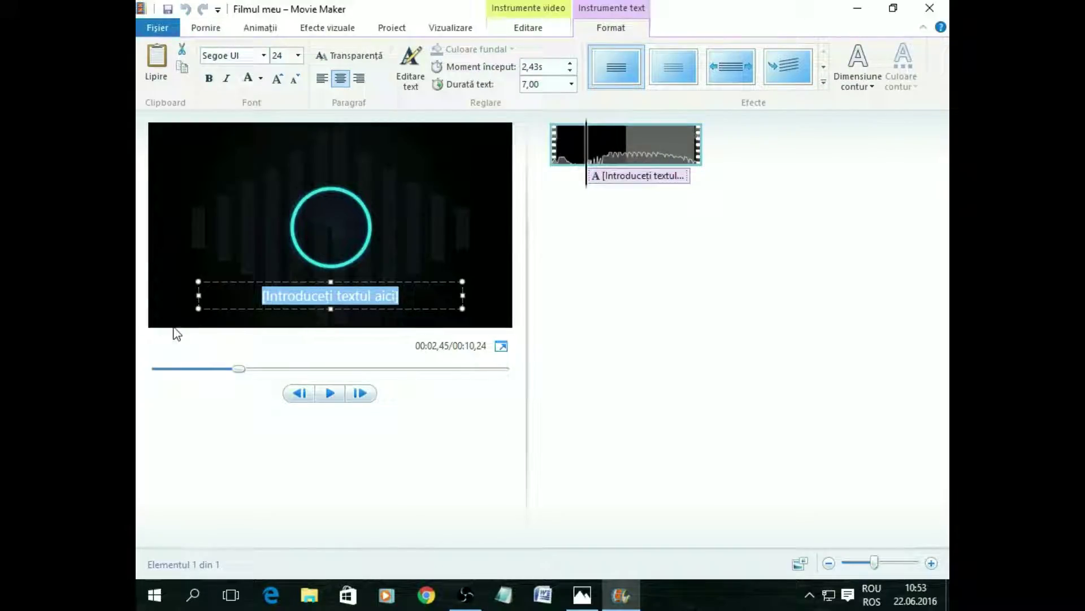
{"action": "key", "text": "BackSpace"}
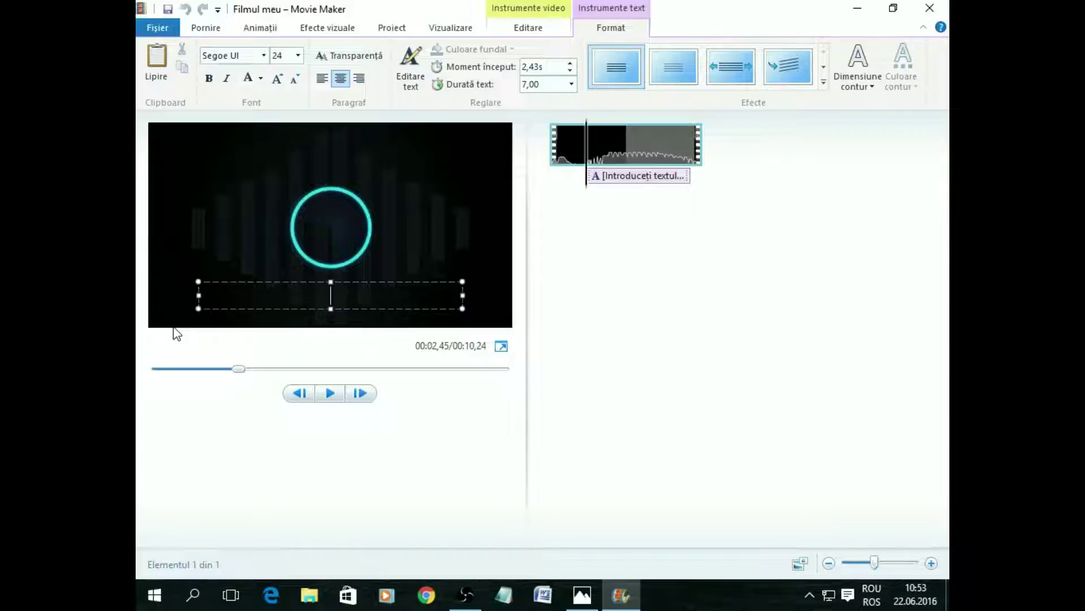
{"action": "type", "text": "Sky Driver"}
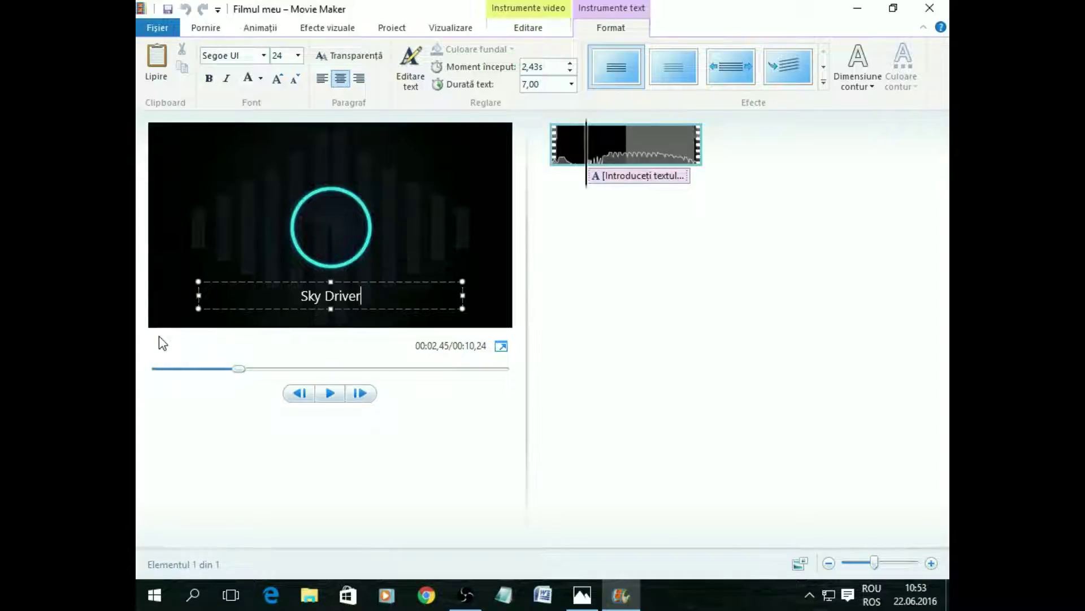
{"action": "type", "text": "&"}
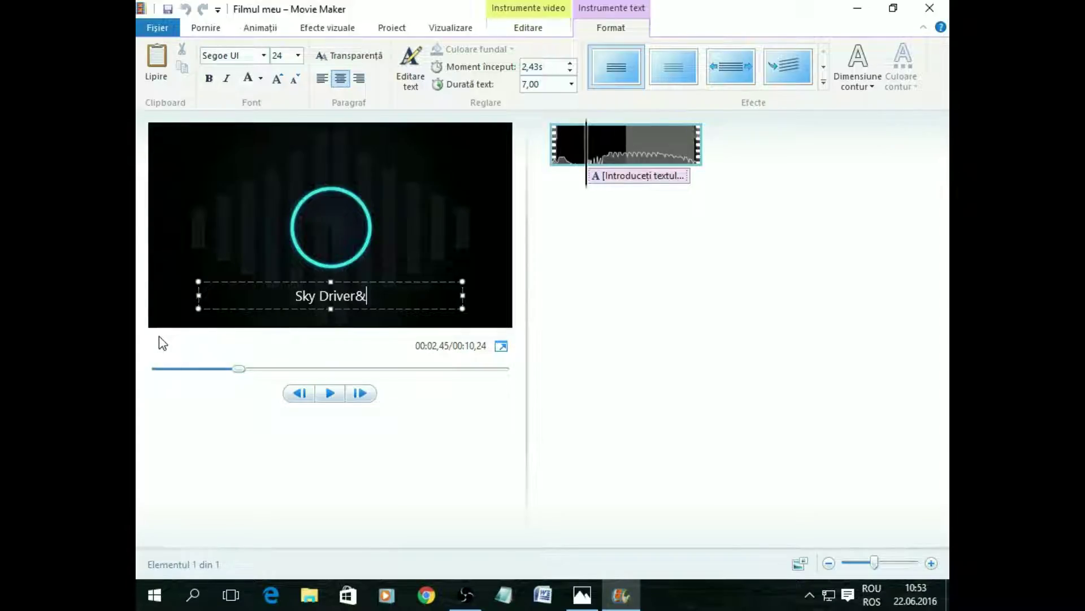
{"action": "type", "text": "Zet"}
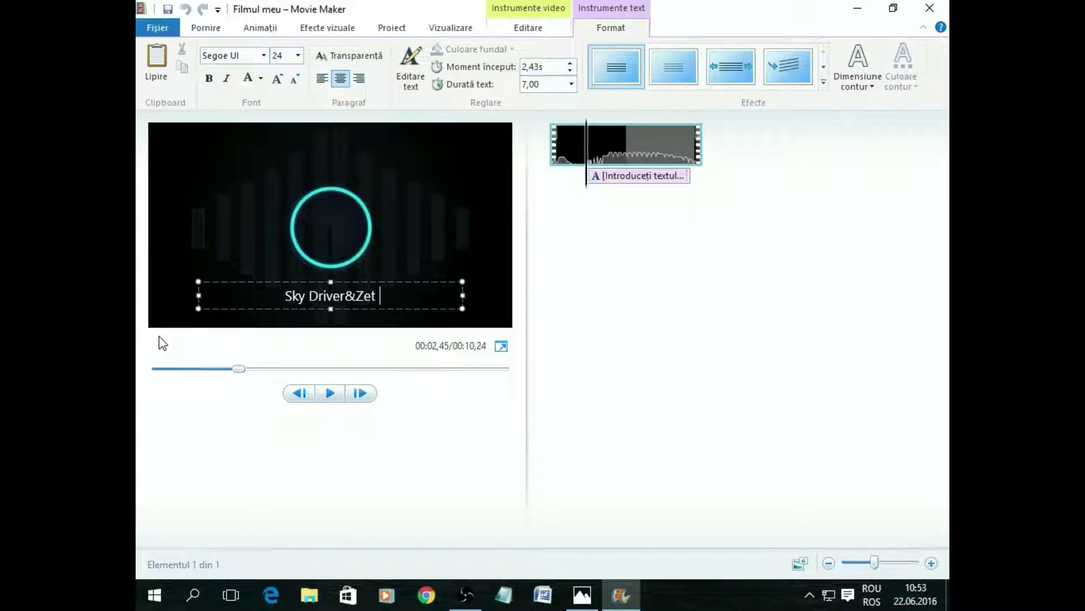
{"action": "type", "text": " Striker"}
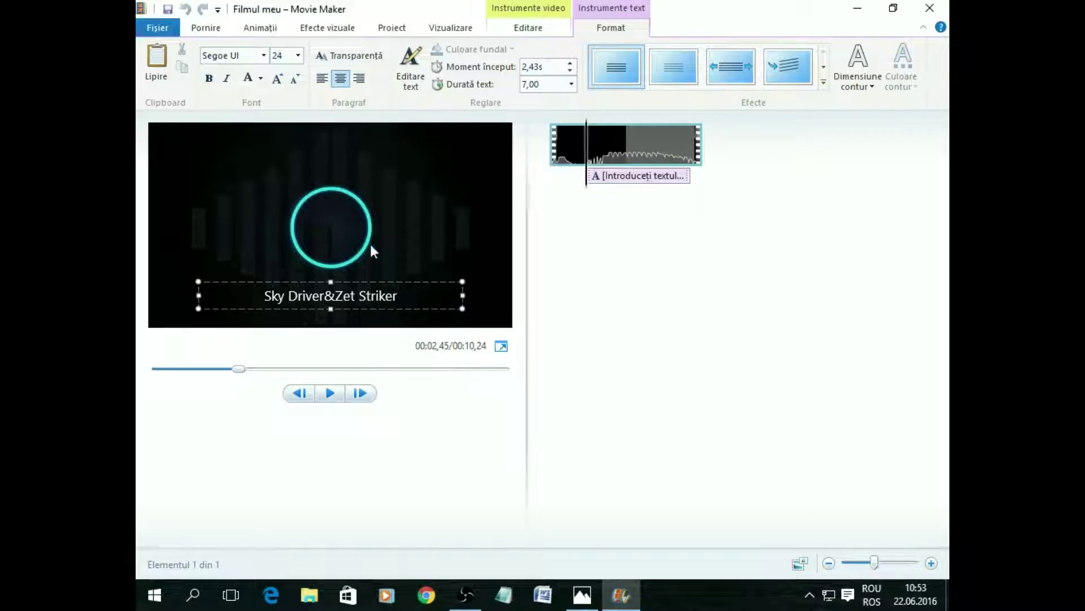
Move the caption box up onto the ring and narrow it so the text wraps onto three lines inside
{"action": "left_click_drag", "start_coordinate": [410, 279], "coordinate": [422, 209]}
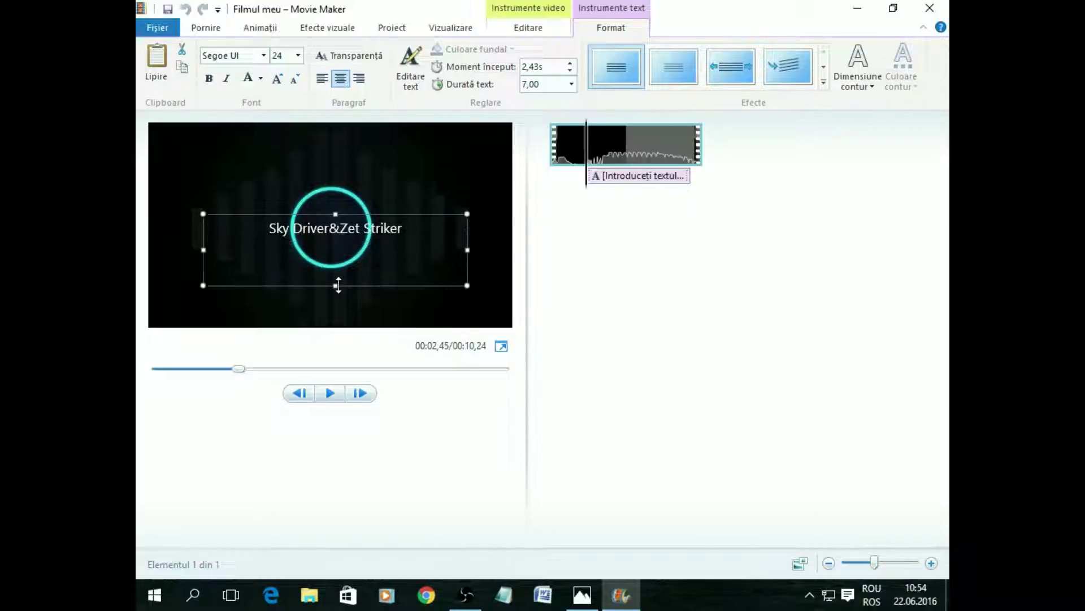
{"action": "left_click_drag", "start_coordinate": [467, 229], "coordinate": [361, 199]}
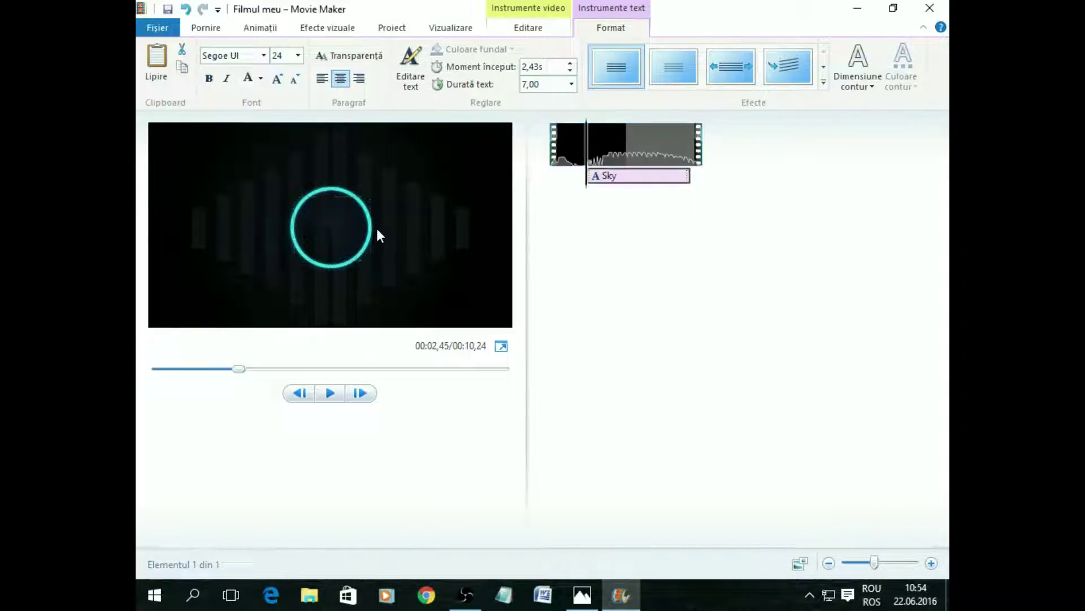
{"action": "left_click", "coordinate": [323, 211]}
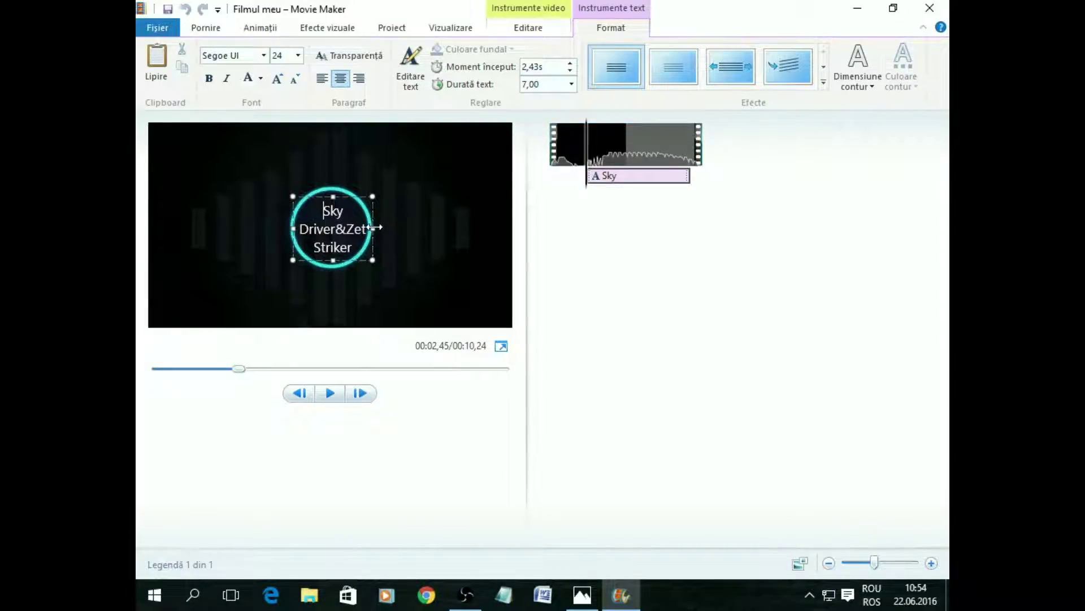
{"action": "left_click_drag", "start_coordinate": [374, 228], "coordinate": [340, 247]}
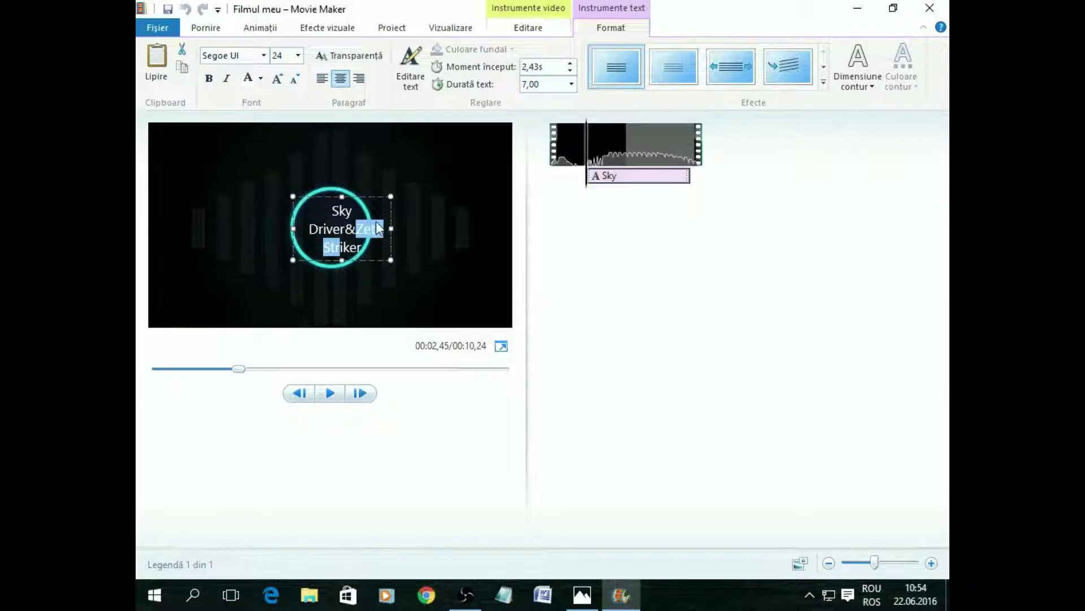
{"action": "left_click_drag", "start_coordinate": [338, 196], "coordinate": [321, 199]}
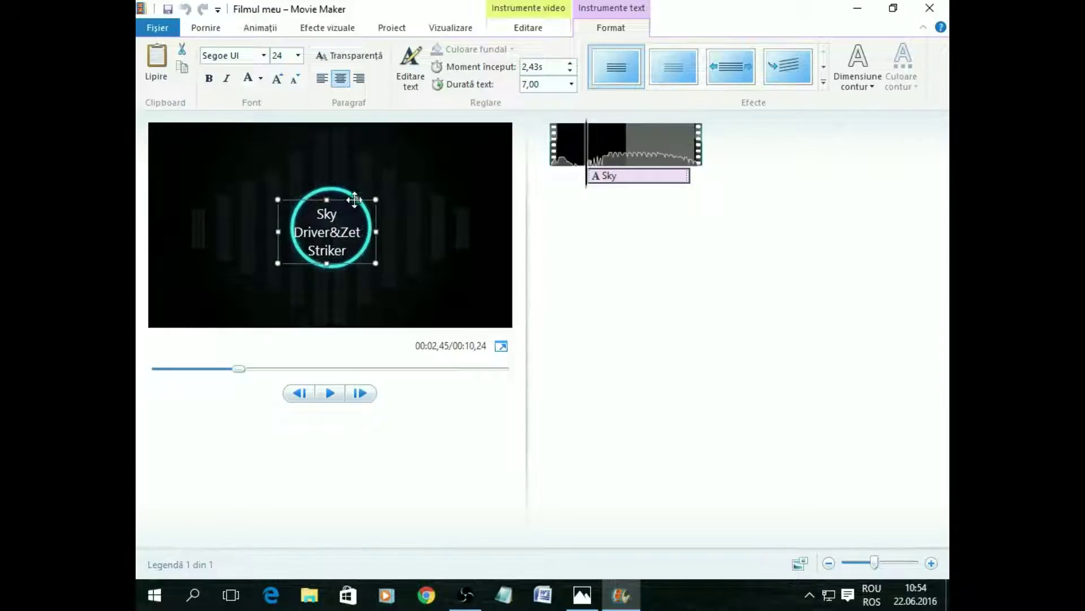
Reduce the caption's font size to 12, and then settle on 18
{"action": "left_click", "coordinate": [298, 55]}
{"action": "left_click", "coordinate": [279, 137]}
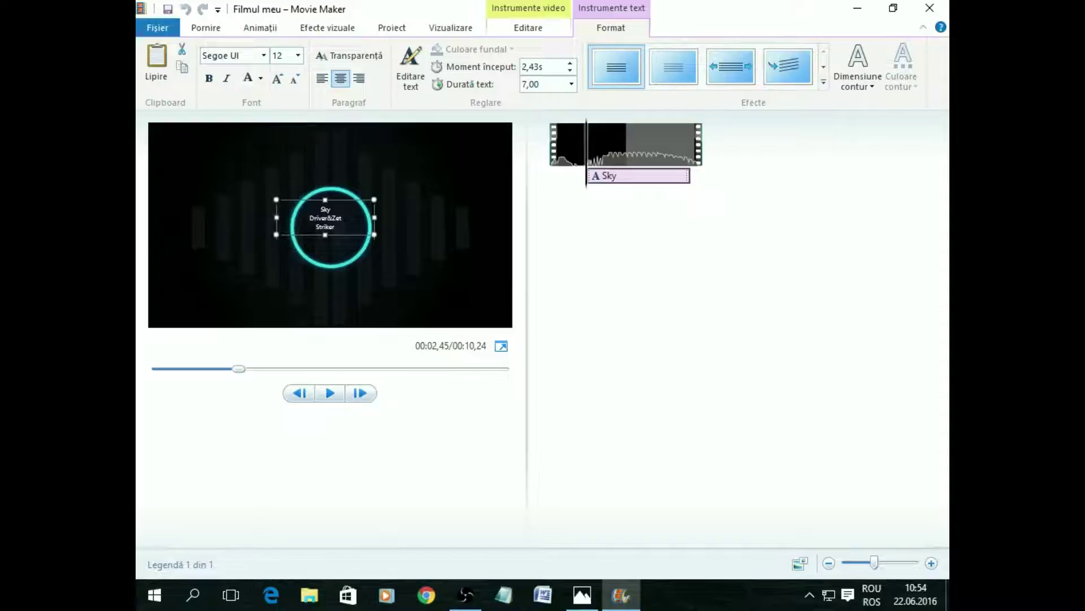
{"action": "double_click", "coordinate": [325, 226]}
{"action": "left_click", "coordinate": [298, 55]}
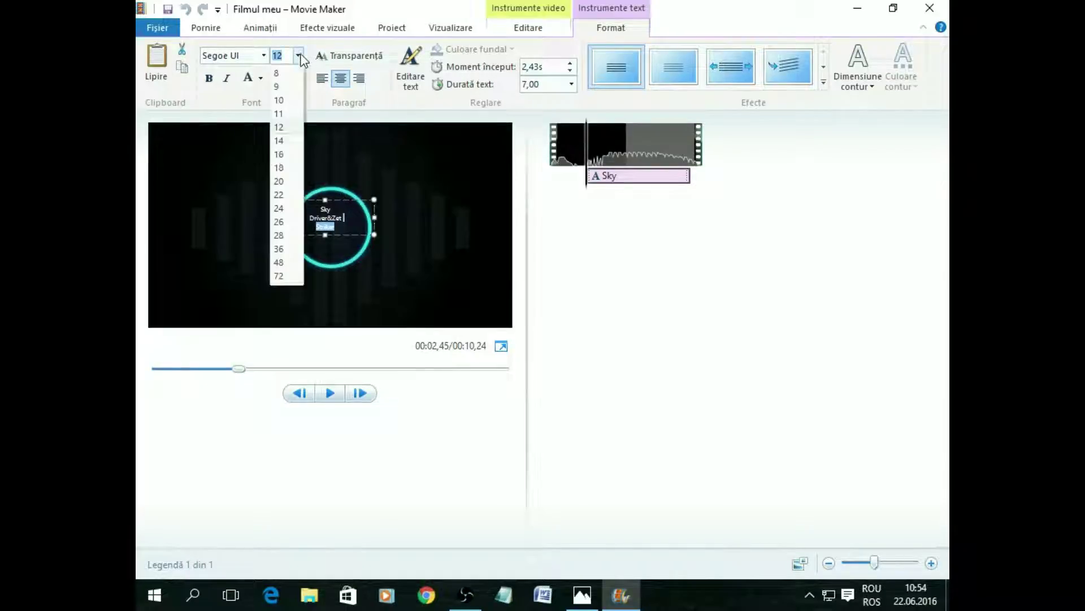
{"action": "left_click", "coordinate": [279, 168]}
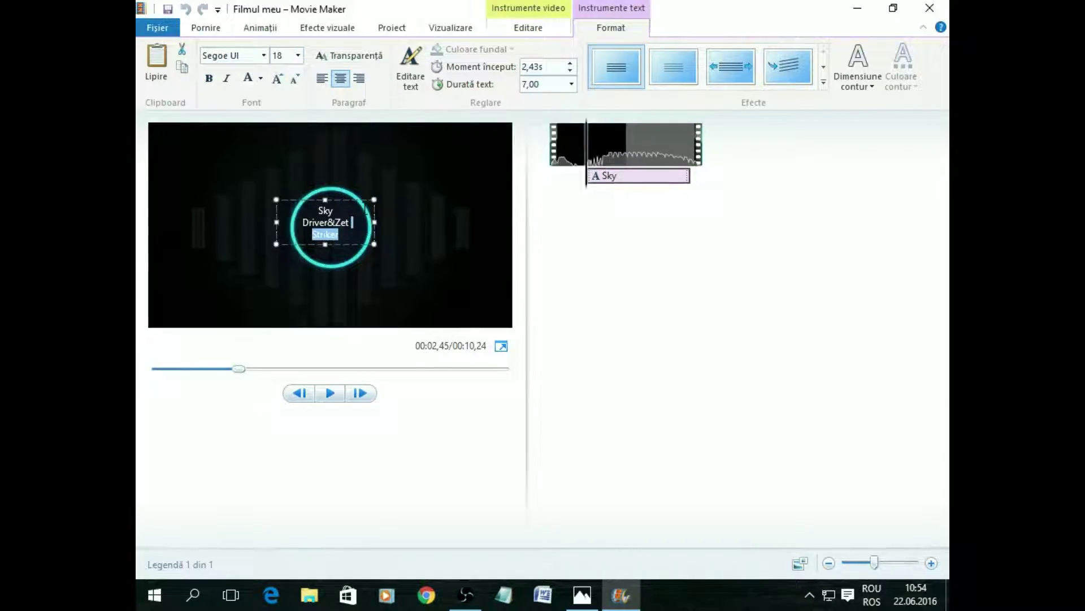
Rearrange the caption text so that its first line reads "Sky Driver&", removing the same characters from the second line
{"action": "left_click", "coordinate": [359, 202]}
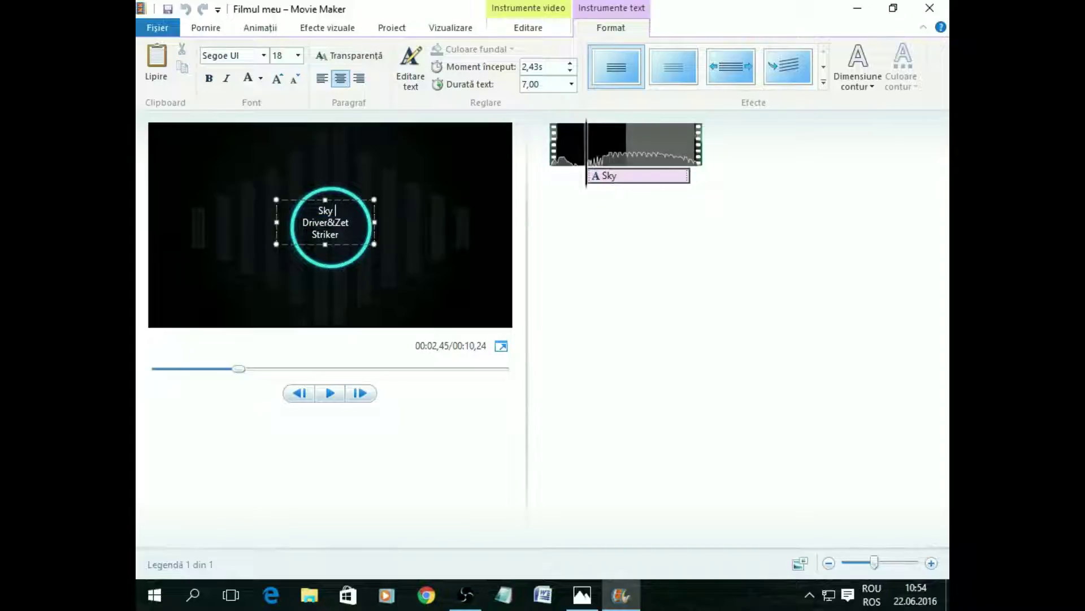
{"action": "type", "text": "Driver"}
{"action": "key", "text": "BackSpace"}
{"action": "key", "text": "BackSpace"}
{"action": "key", "text": "BackSpace"}
{"action": "key", "text": "BackSpace"}
{"action": "key", "text": "BackSpace"}
{"action": "key", "text": "BackSpace"}
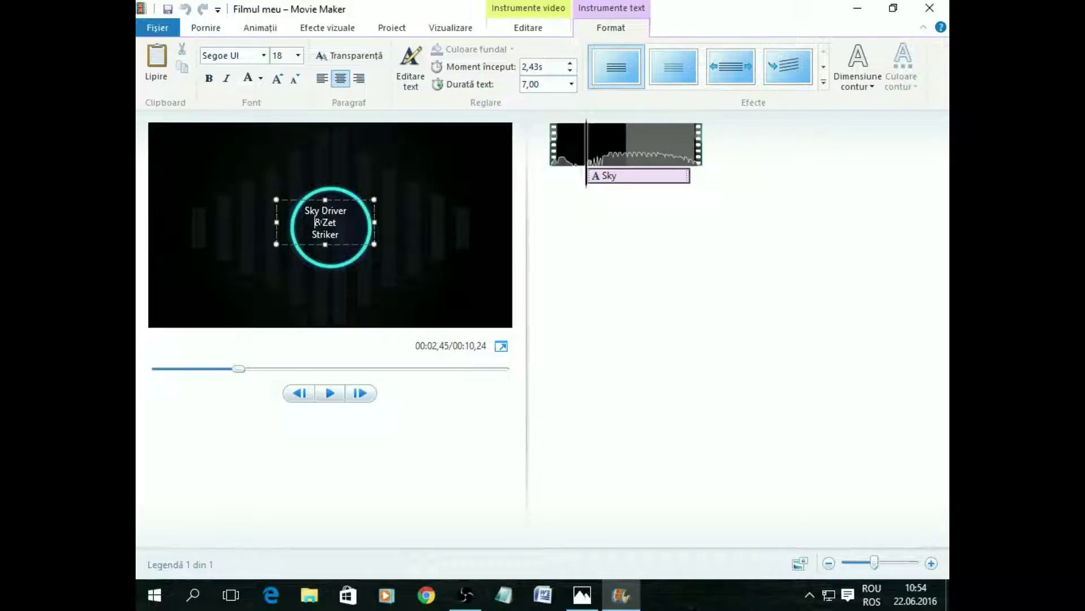
{"action": "key", "text": "BackSpace"}
{"action": "type", "text": "7"}
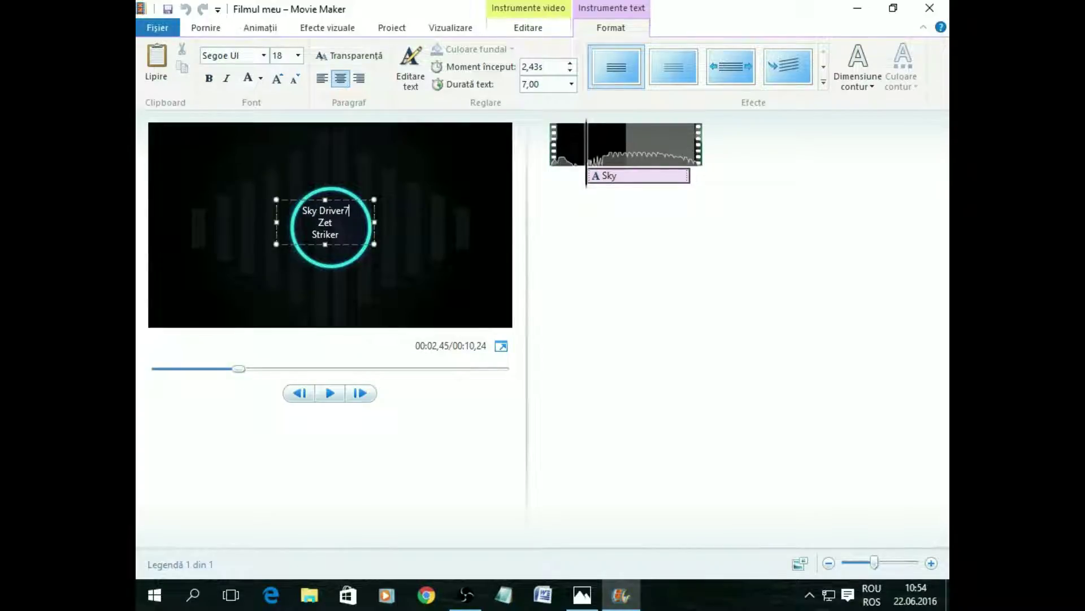
{"action": "key", "text": "BackSpace"}
{"action": "type", "text": "&"}
Shift the caption towards the ring's centre, make its second line read "Zet Striker", and narrow the box to fit inside
{"action": "left_click_drag", "start_coordinate": [355, 200], "coordinate": [360, 207]}
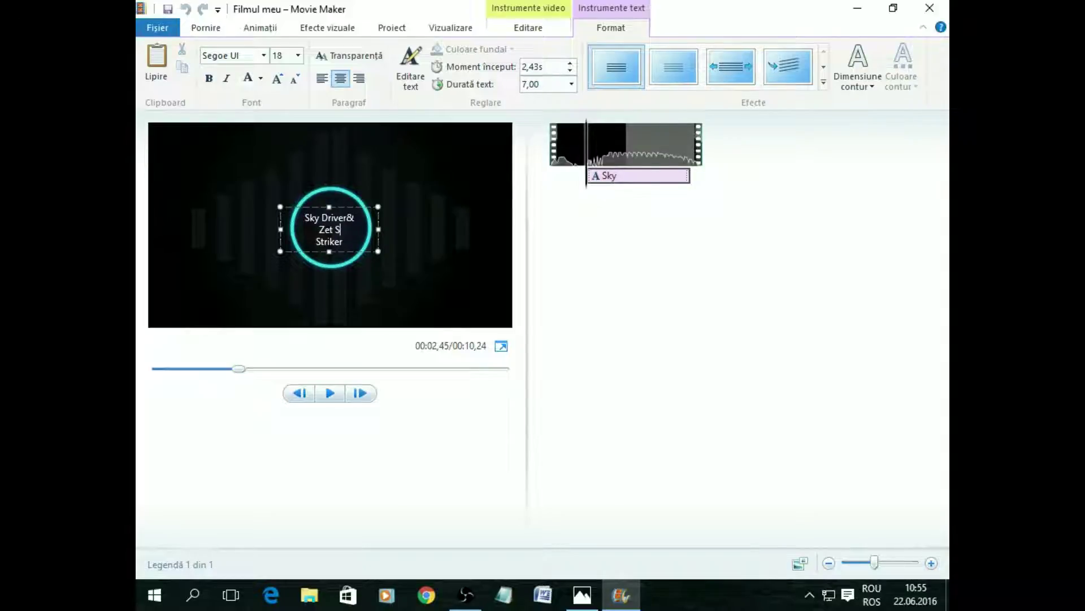
{"action": "type", "text": "triker"}
{"action": "left_click_drag", "start_coordinate": [378, 231], "coordinate": [351, 211]}
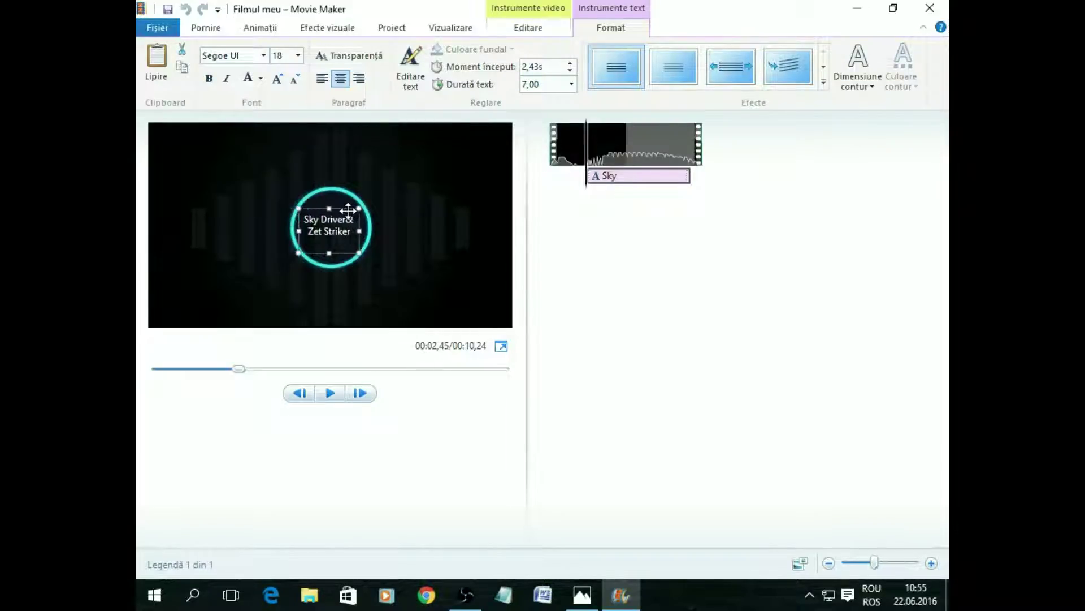
Set the caption's font size to 22, then move the box up and widen it so the text fits on two lines
{"action": "left_click", "coordinate": [299, 60]}
{"action": "left_click", "coordinate": [291, 212]}
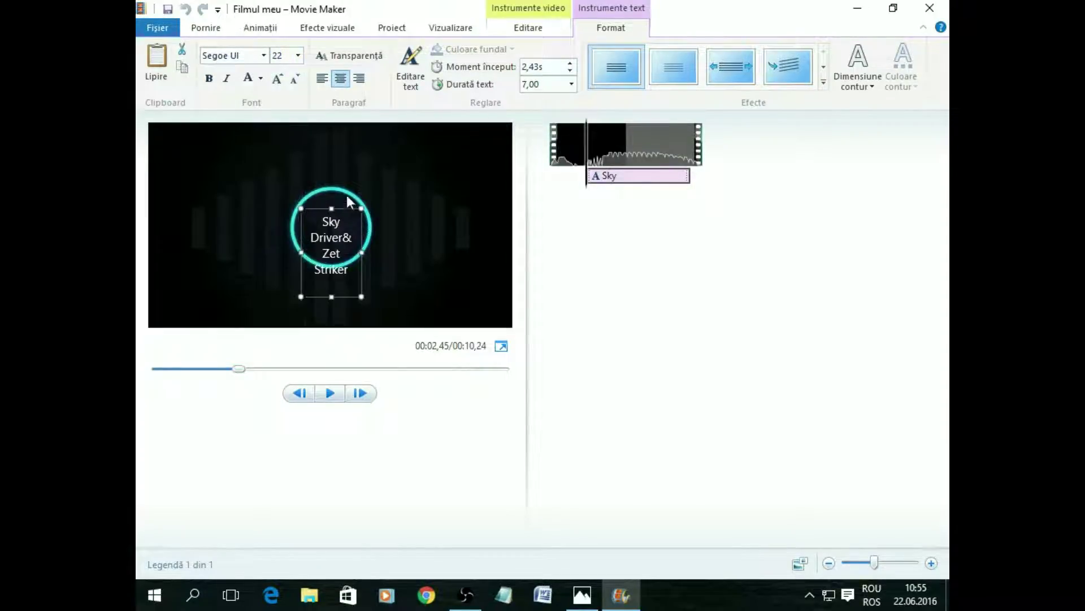
{"action": "left_click_drag", "start_coordinate": [339, 220], "coordinate": [335, 203]}
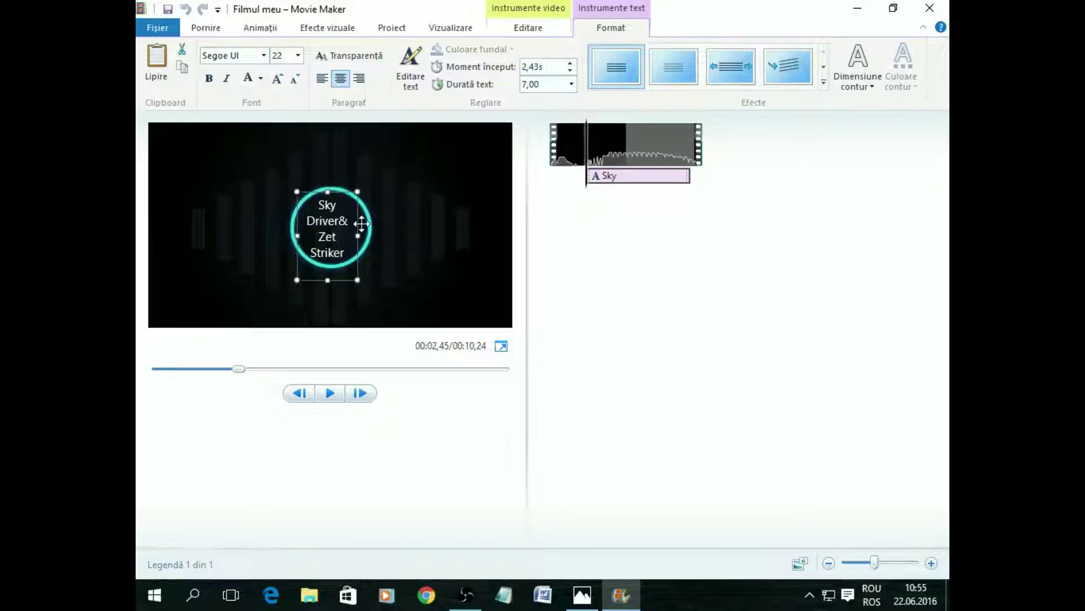
{"action": "left_click_drag", "start_coordinate": [361, 245], "coordinate": [385, 244]}
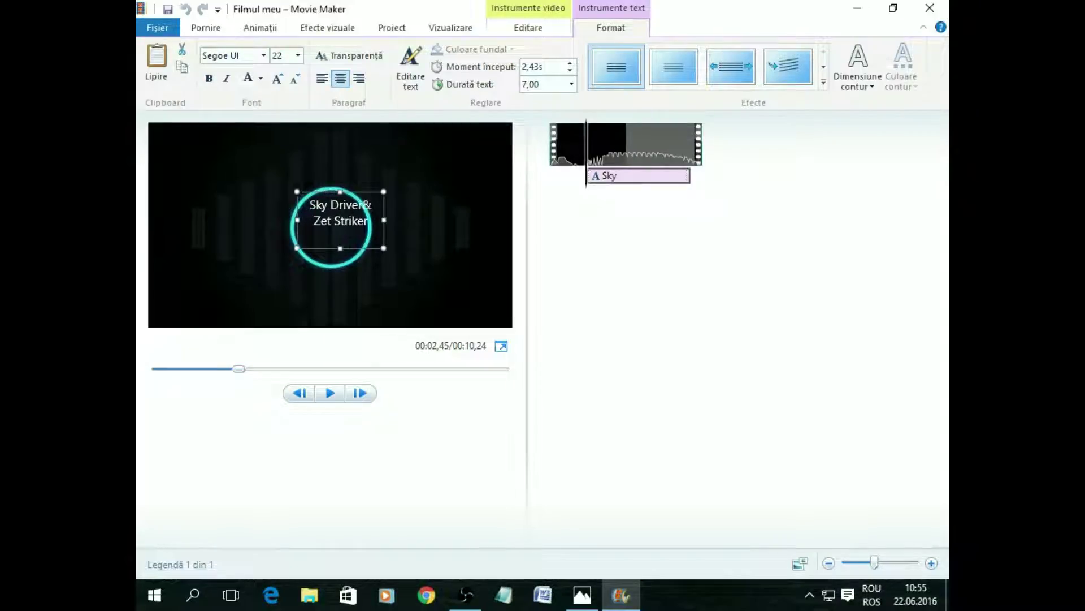
Move the caption box down and left onto the ring, set its font size to 24, and nudge it up to centre it
{"action": "left_click_drag", "start_coordinate": [362, 191], "coordinate": [353, 206]}
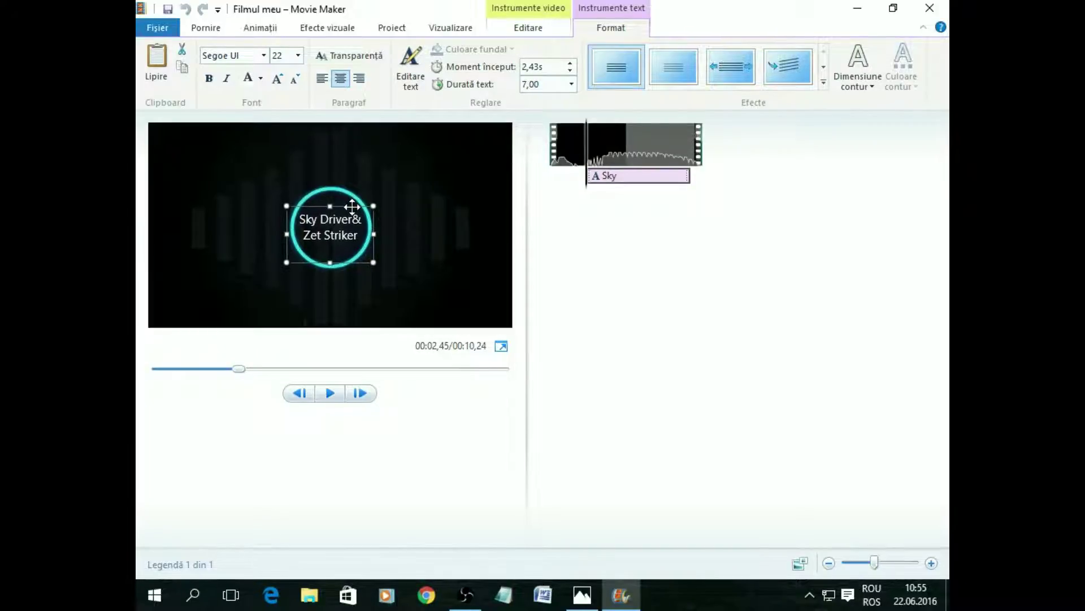
{"action": "left_click", "coordinate": [298, 56]}
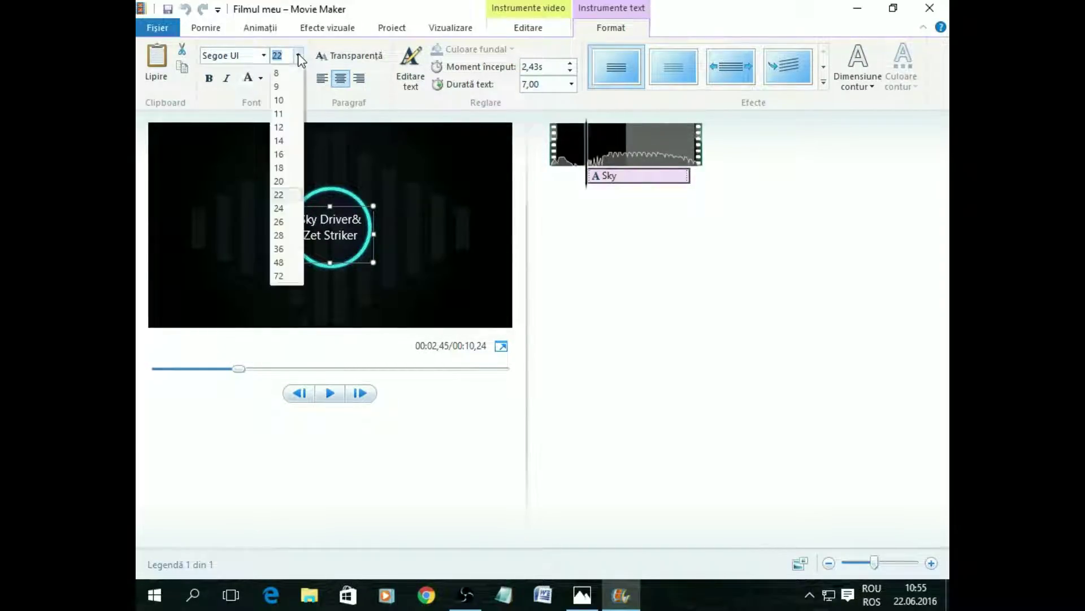
{"action": "left_click", "coordinate": [285, 208]}
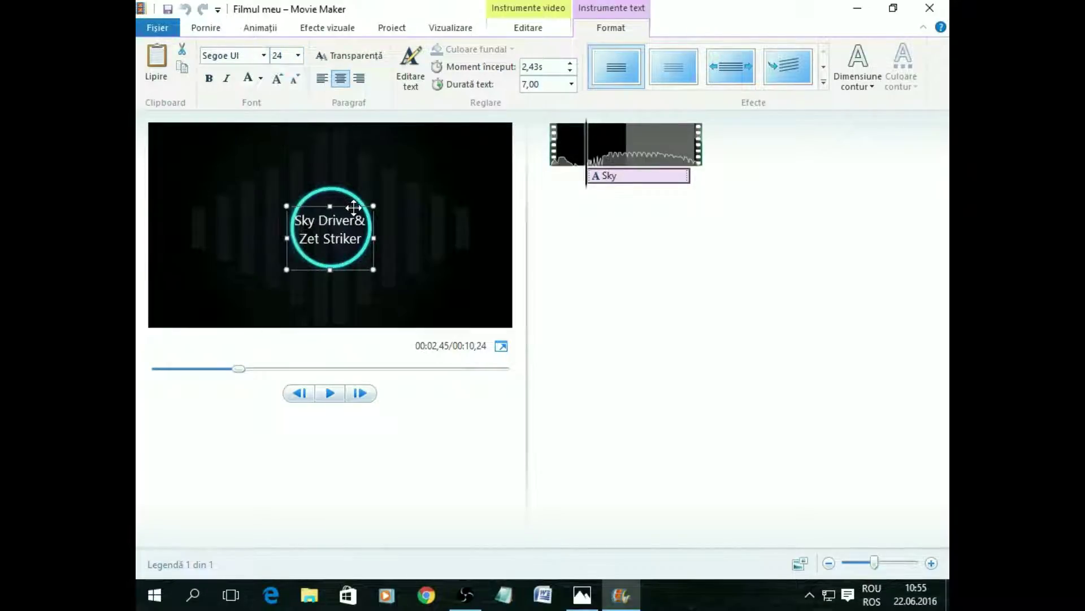
{"action": "left_click_drag", "start_coordinate": [354, 207], "coordinate": [352, 200]}
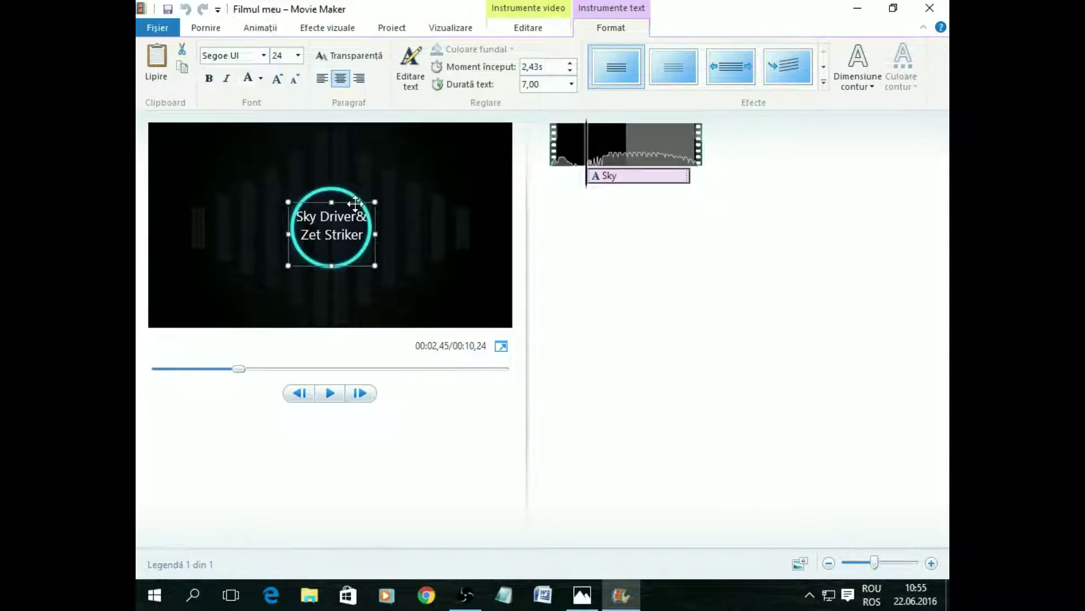
{"action": "left_click", "coordinate": [431, 261]}
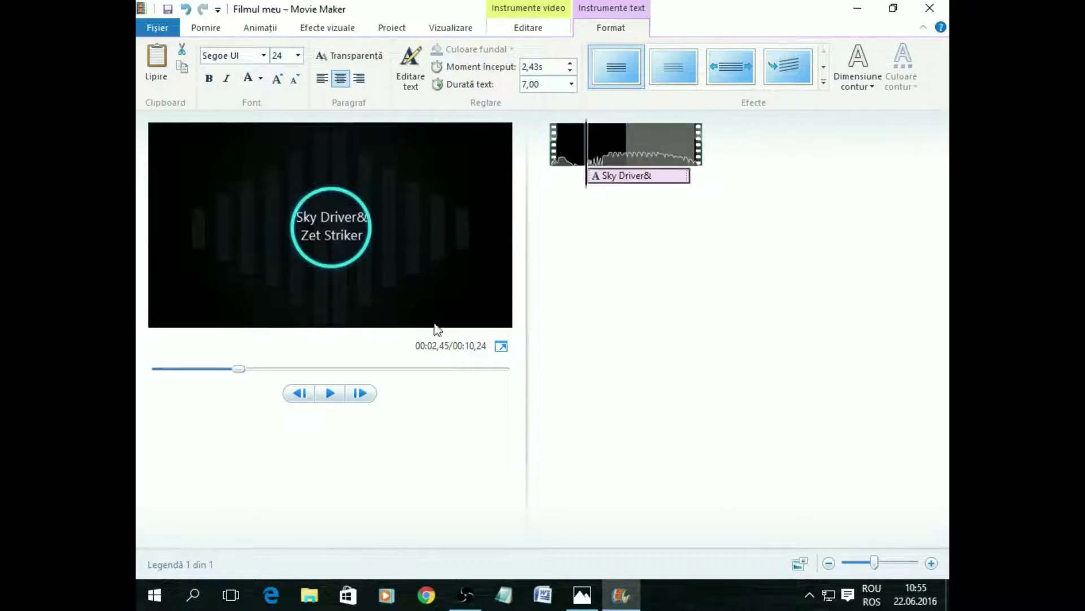
Change the font of the "Sky Driver& Zet Striker" caption to Impact
{"action": "left_click", "coordinate": [335, 235]}
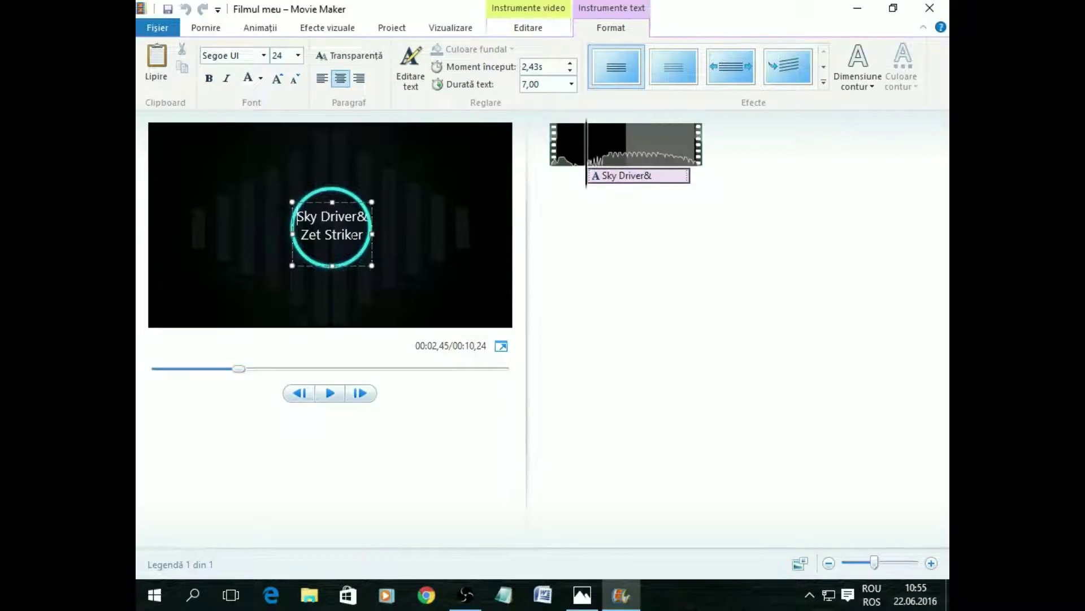
{"action": "left_click", "coordinate": [392, 235]}
{"action": "left_click", "coordinate": [350, 241]}
{"action": "left_click", "coordinate": [264, 55]}
{"action": "scroll", "coordinate": [274, 224], "scroll_direction": "down", "scroll_amount": 2}
{"action": "scroll", "coordinate": [267, 324], "scroll_direction": "down", "scroll_amount": 11}
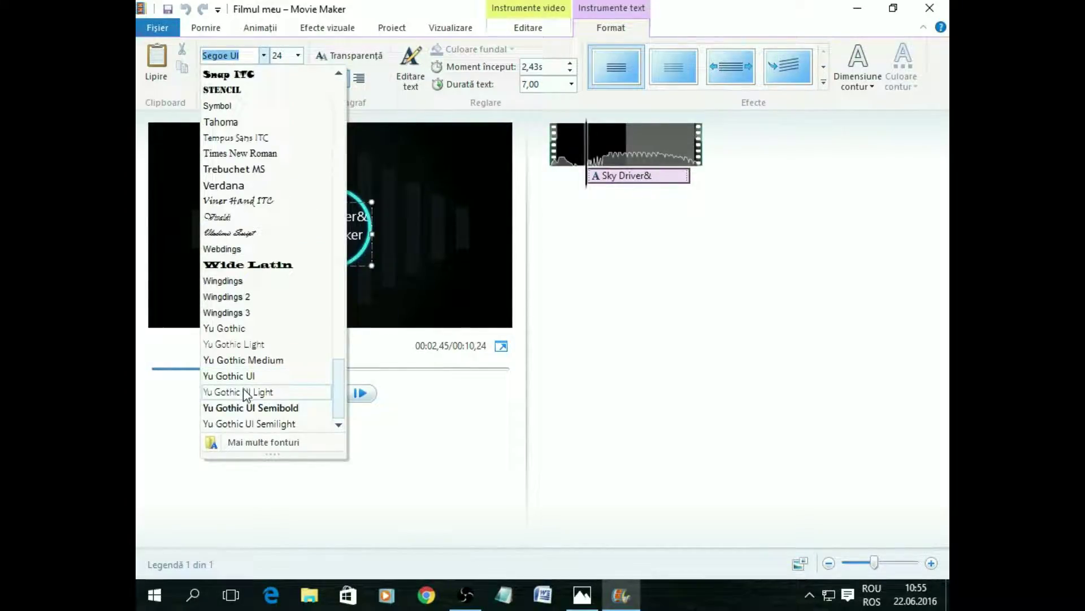
{"action": "scroll", "coordinate": [245, 388], "scroll_direction": "up", "scroll_amount": 4}
{"action": "scroll", "coordinate": [242, 271], "scroll_direction": "up", "scroll_amount": 9}
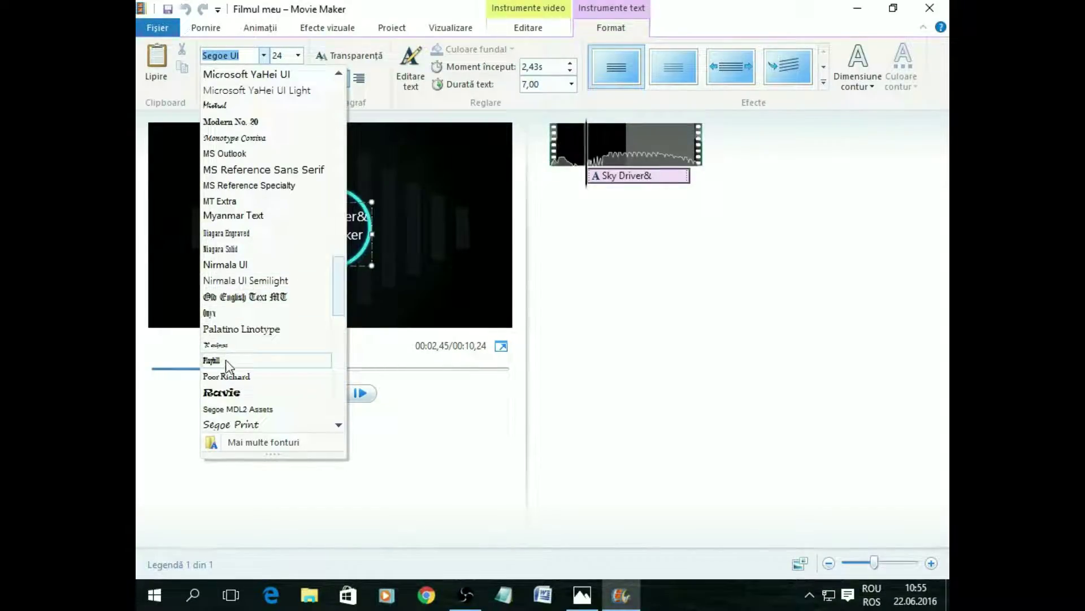
{"action": "scroll", "coordinate": [229, 267], "scroll_direction": "up", "scroll_amount": 9}
{"action": "scroll", "coordinate": [237, 277], "scroll_direction": "up", "scroll_amount": 15}
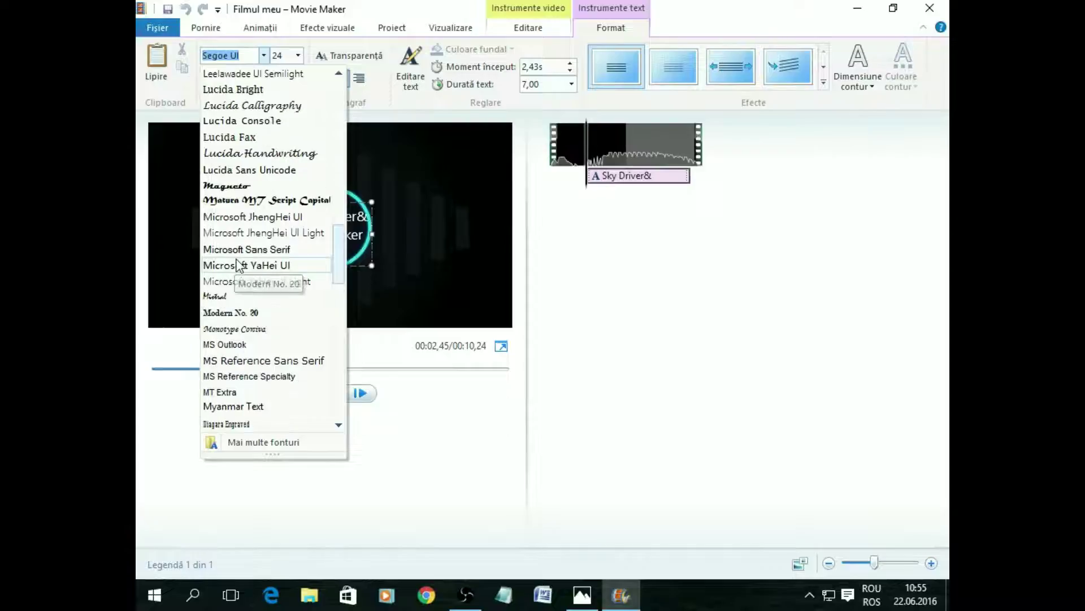
{"action": "scroll", "coordinate": [247, 291], "scroll_direction": "up", "scroll_amount": 3}
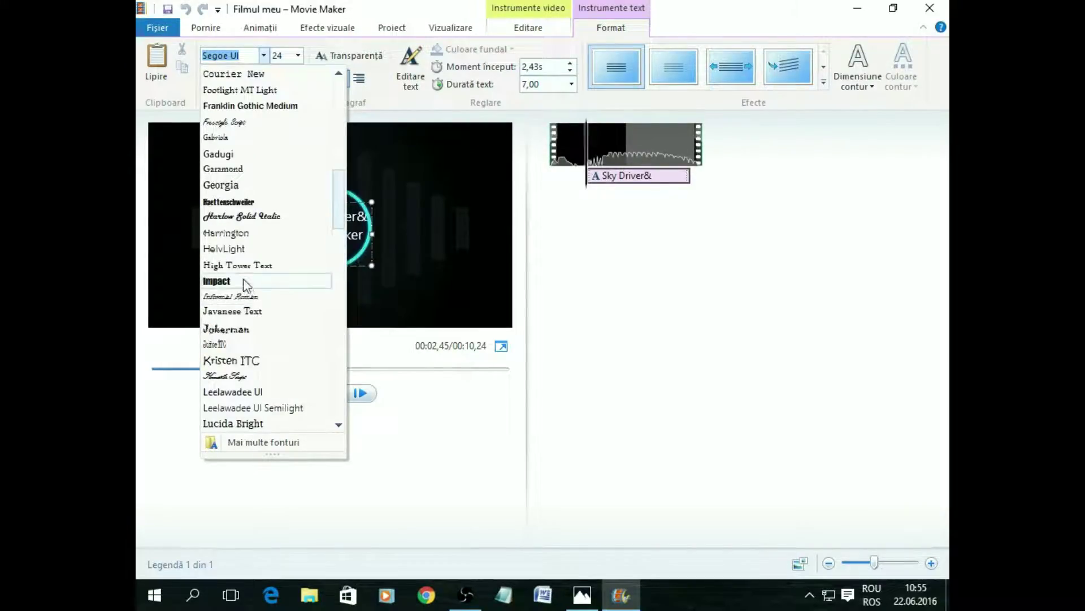
{"action": "left_click", "coordinate": [225, 281]}
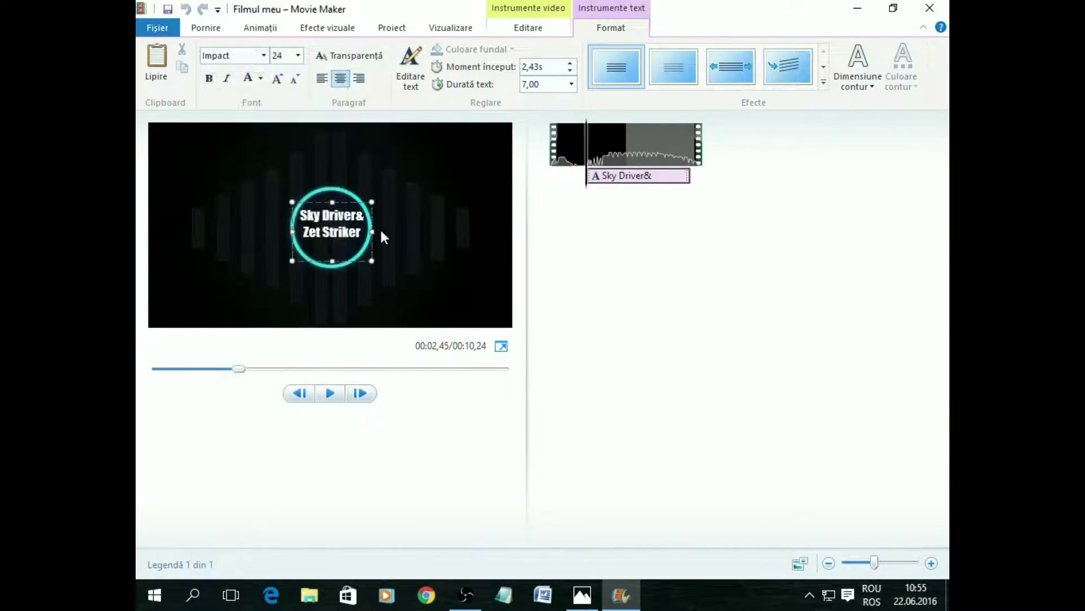
{"action": "left_click", "coordinate": [450, 222]}
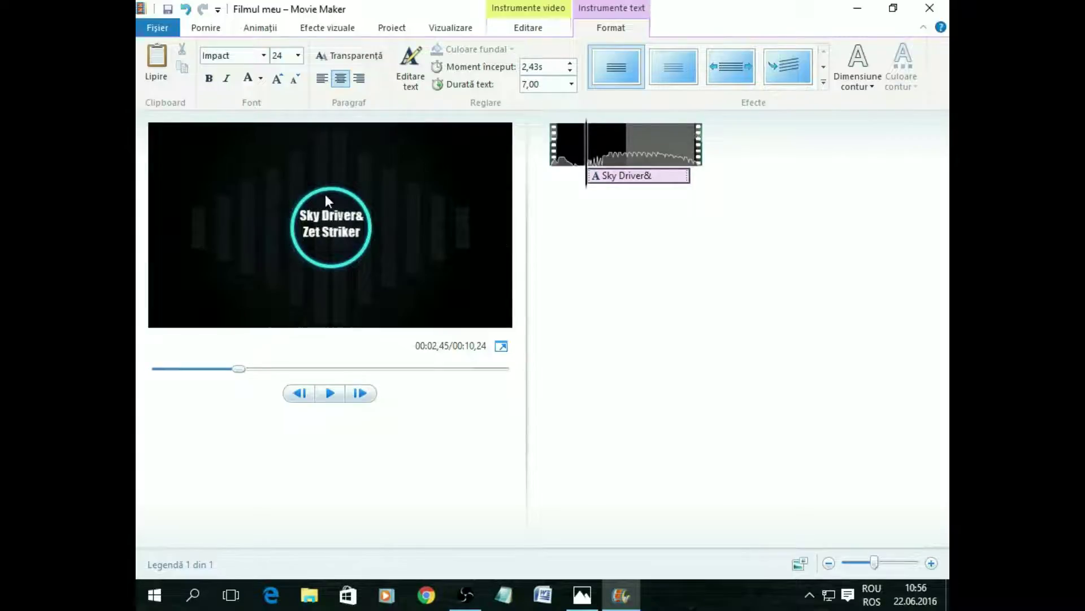
Give the caption text a very thick outline (Foarte gros) in a dark purple from the basic colours
{"action": "left_click", "coordinate": [305, 243]}
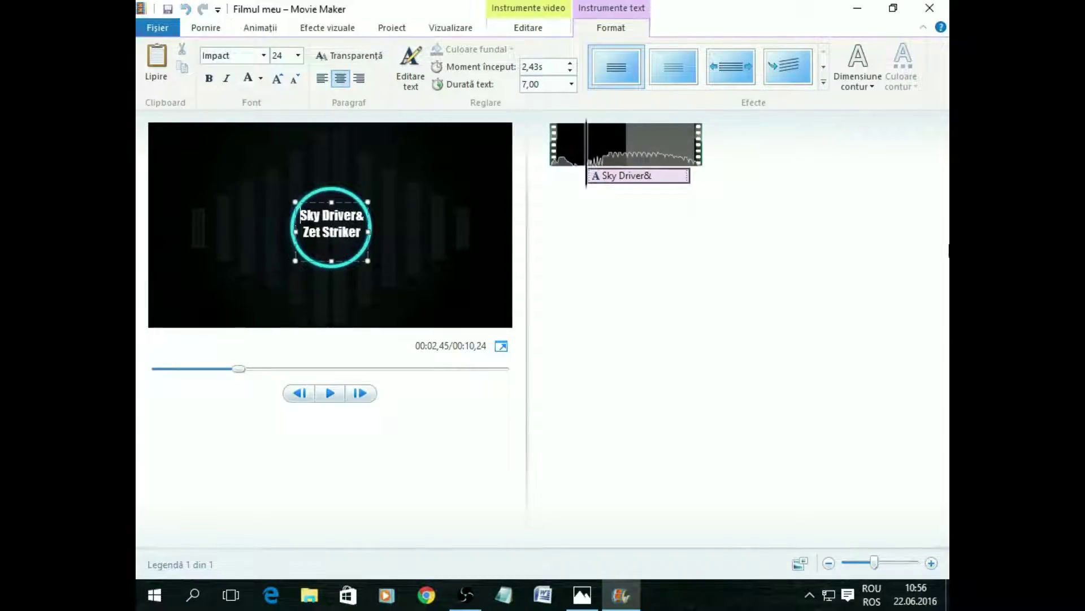
{"action": "left_click", "coordinate": [858, 67]}
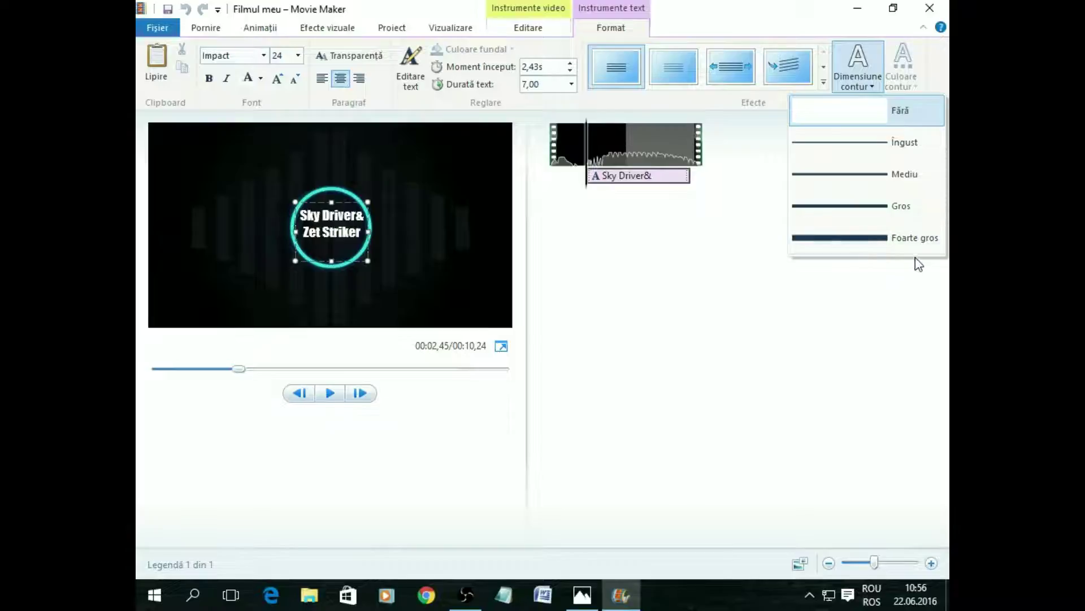
{"action": "left_click", "coordinate": [897, 242]}
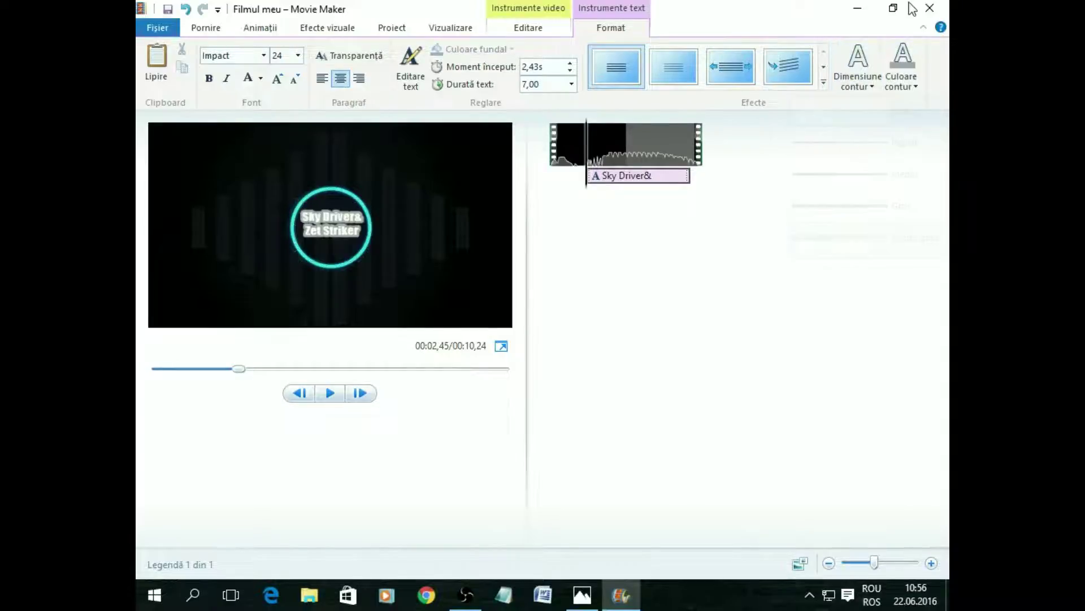
{"action": "left_click", "coordinate": [899, 79]}
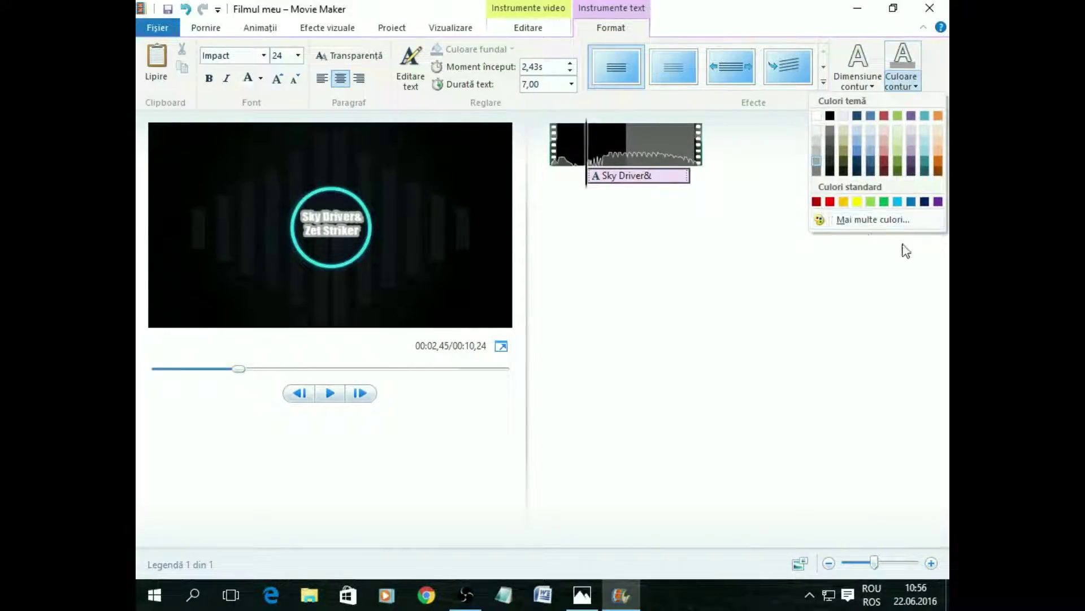
{"action": "left_click", "coordinate": [864, 219]}
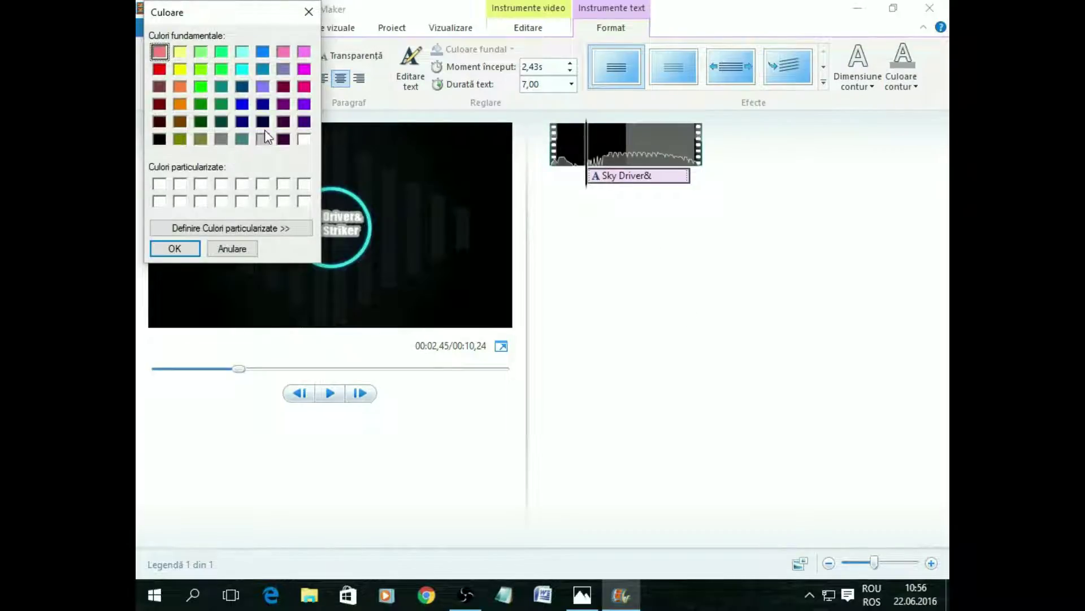
{"action": "left_click", "coordinate": [304, 122]}
{"action": "left_click", "coordinate": [175, 249]}
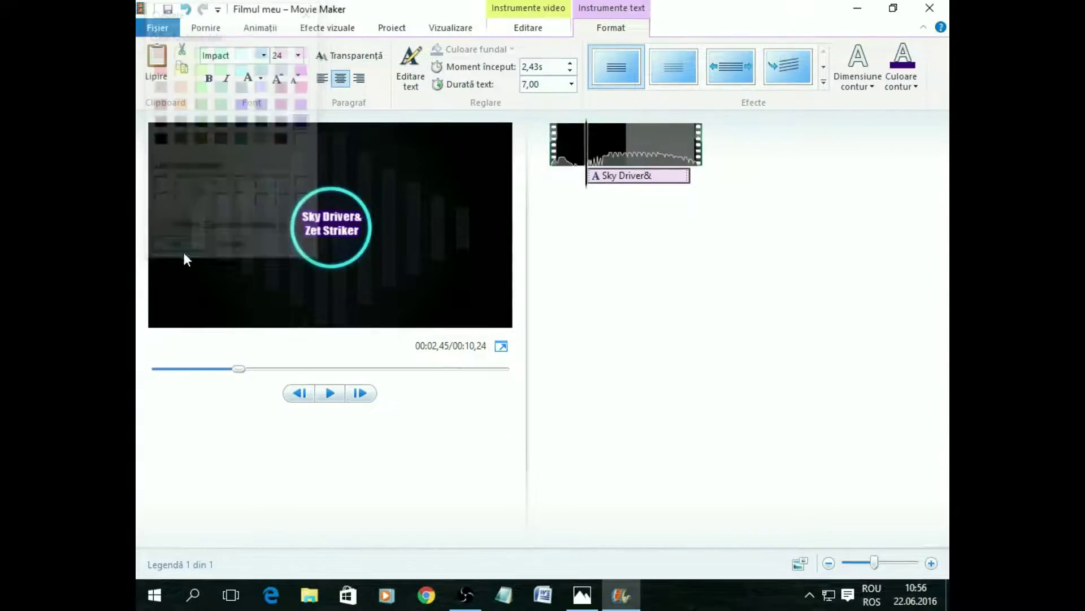
Nudge the caption box by small amounts until the two lines of text sit horizontally centred inside the ring
{"action": "left_click", "coordinate": [337, 216]}
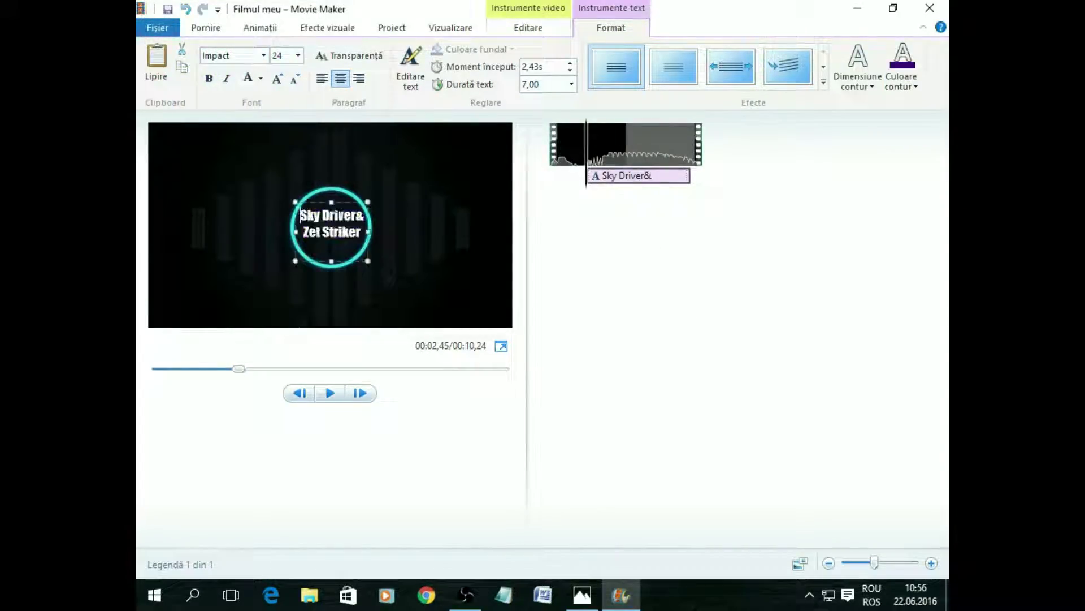
{"action": "left_click_drag", "start_coordinate": [353, 197], "coordinate": [348, 200]}
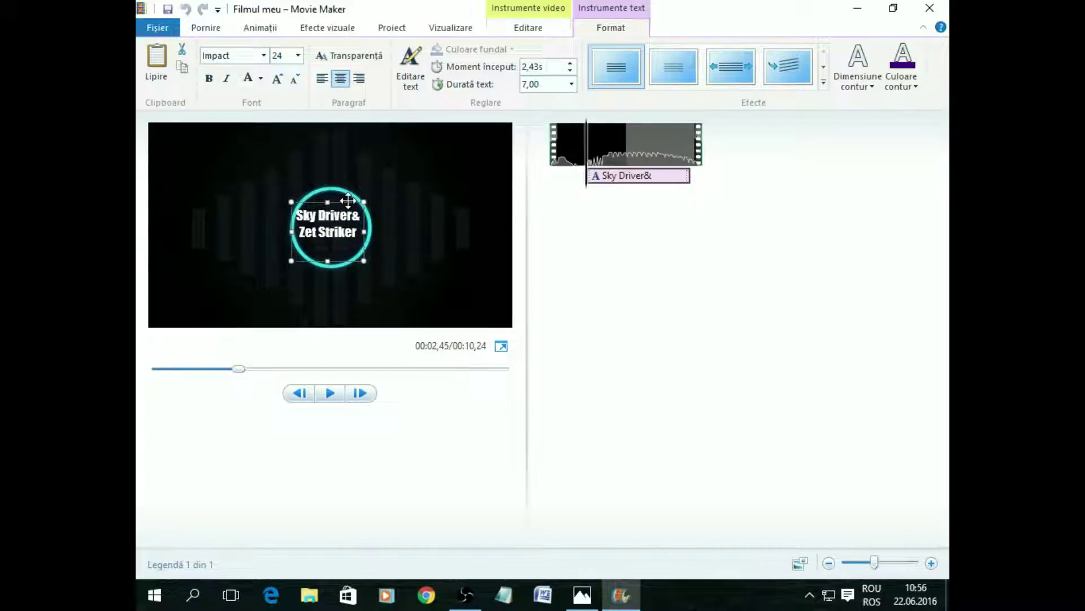
{"action": "left_click", "coordinate": [426, 234]}
{"action": "left_click", "coordinate": [322, 230]}
{"action": "left_click_drag", "start_coordinate": [342, 199], "coordinate": [347, 199]}
{"action": "left_click", "coordinate": [430, 229]}
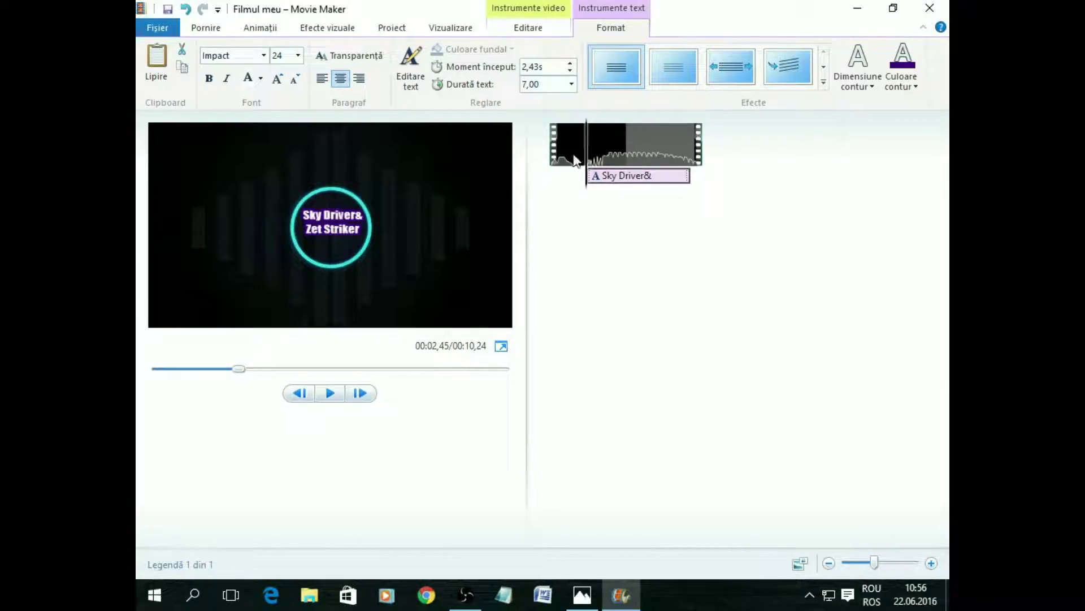
{"action": "left_click", "coordinate": [349, 222]}
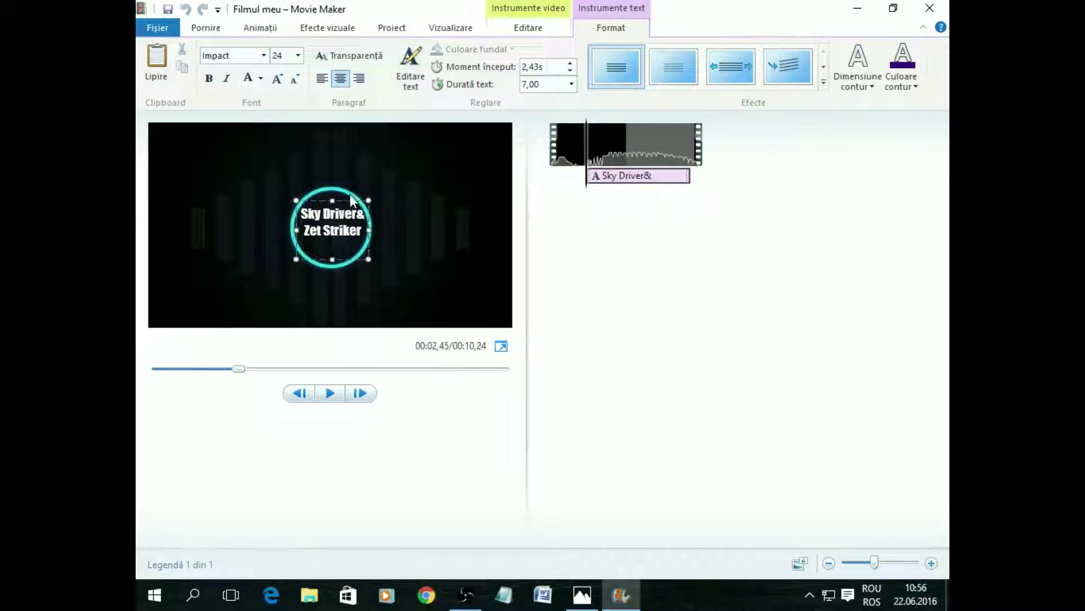
{"action": "left_click", "coordinate": [351, 200]}
{"action": "left_click", "coordinate": [350, 216]}
{"action": "left_click_drag", "start_coordinate": [354, 202], "coordinate": [353, 201]}
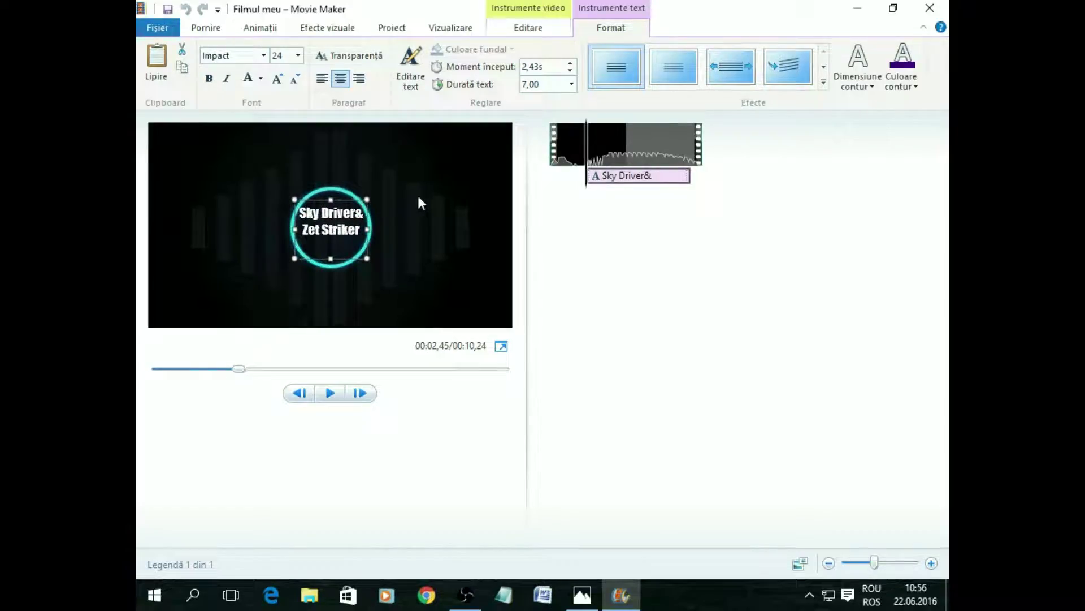
{"action": "left_click", "coordinate": [424, 221]}
Preview a text effect on the caption and play the movie from the beginning to check the caption inside the ring
{"action": "left_click", "coordinate": [331, 226]}
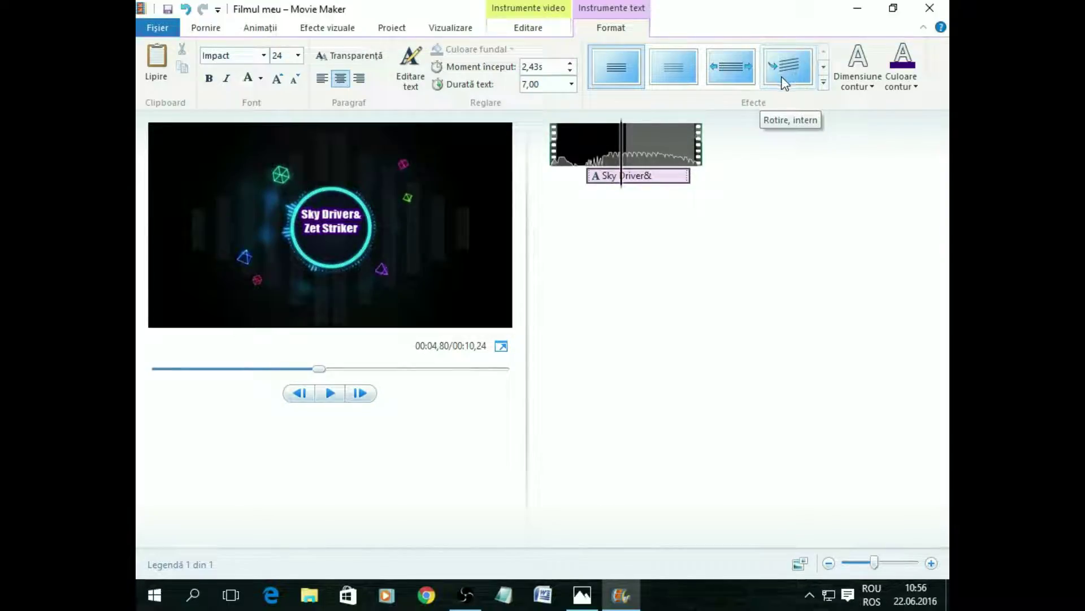
{"action": "left_click", "coordinate": [316, 298]}
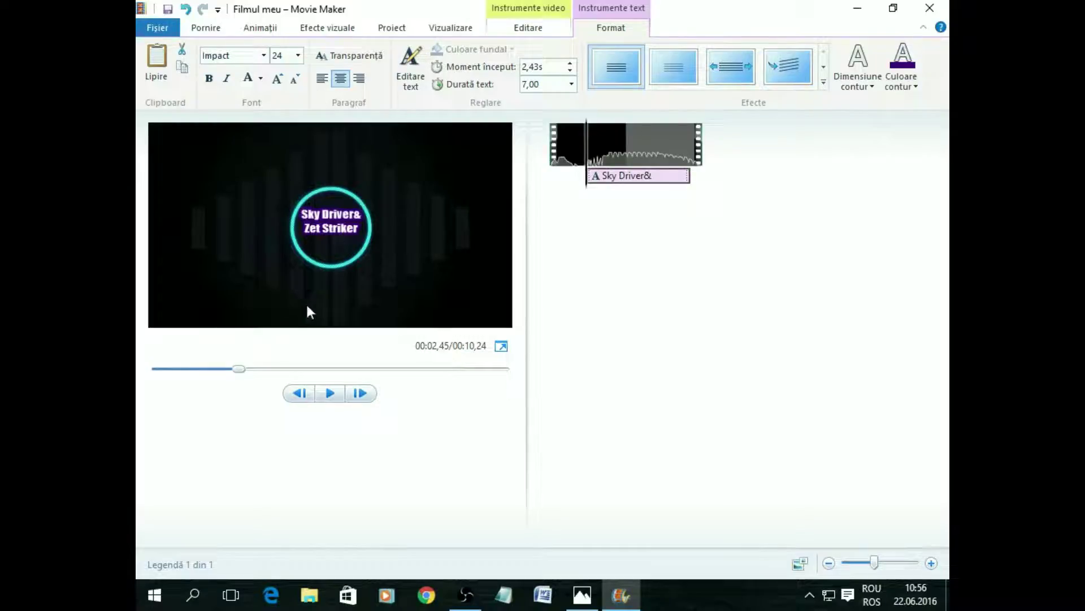
{"action": "left_click_drag", "start_coordinate": [238, 368], "coordinate": [153, 369]}
{"action": "left_click", "coordinate": [330, 393]}
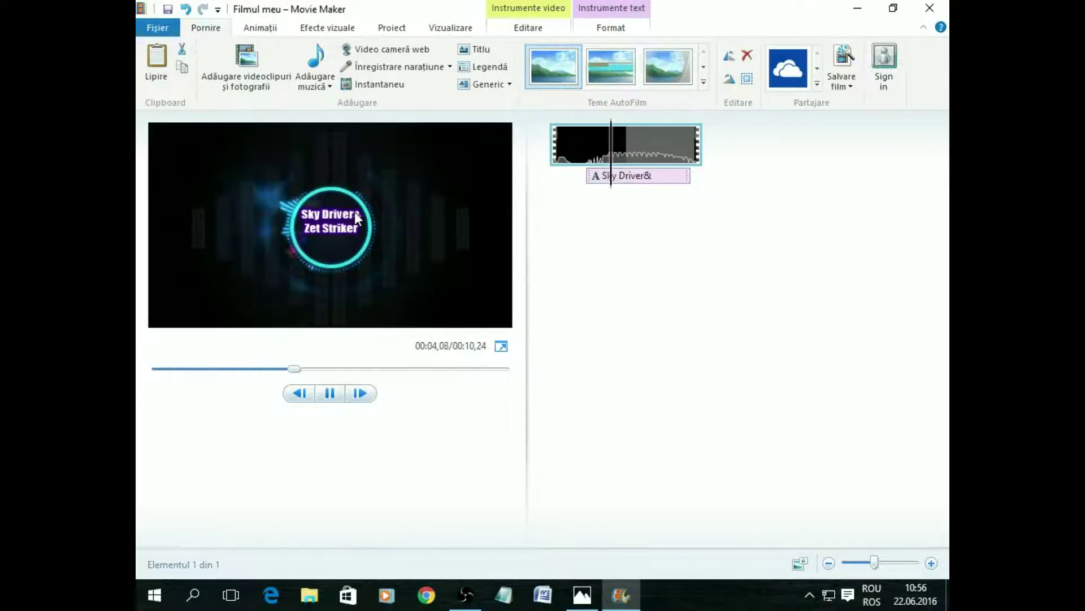
{"action": "left_click", "coordinate": [345, 229]}
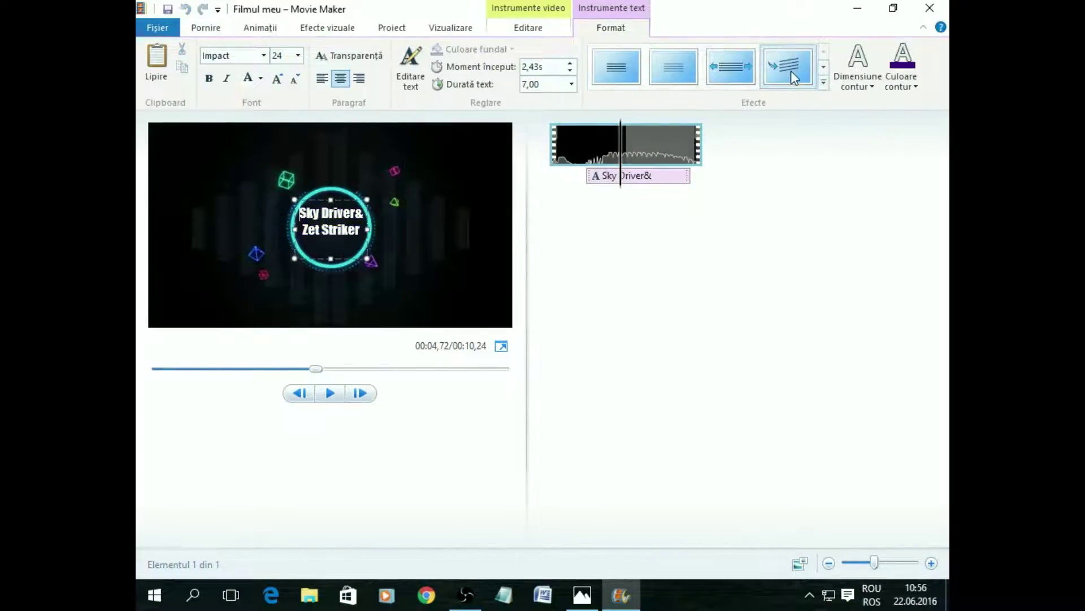
{"action": "left_click", "coordinate": [325, 390]}
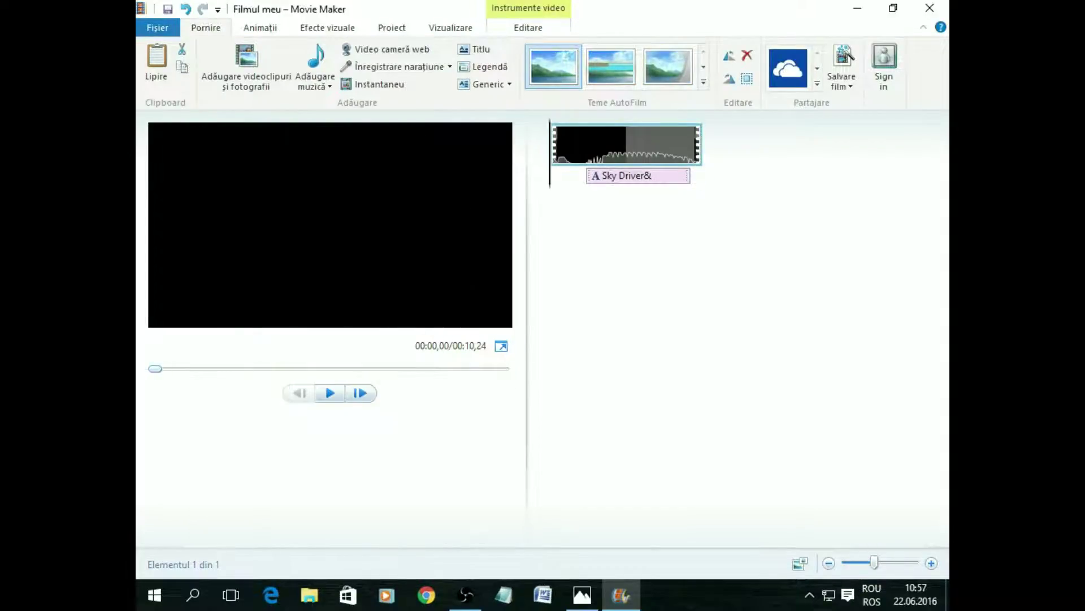
{"action": "left_click", "coordinate": [332, 394]}
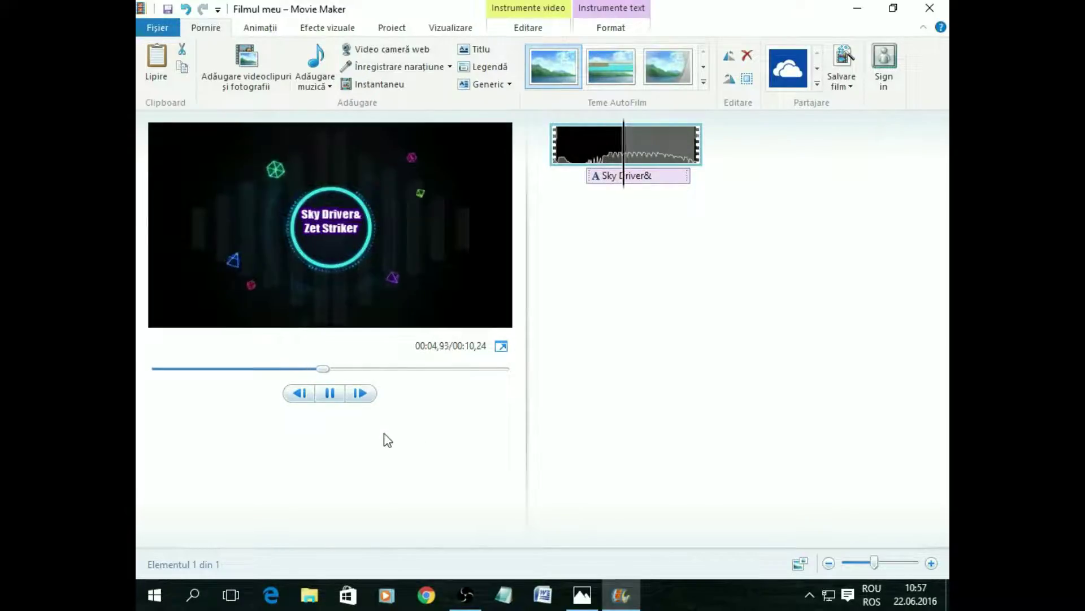
{"action": "left_click", "coordinate": [330, 395]}
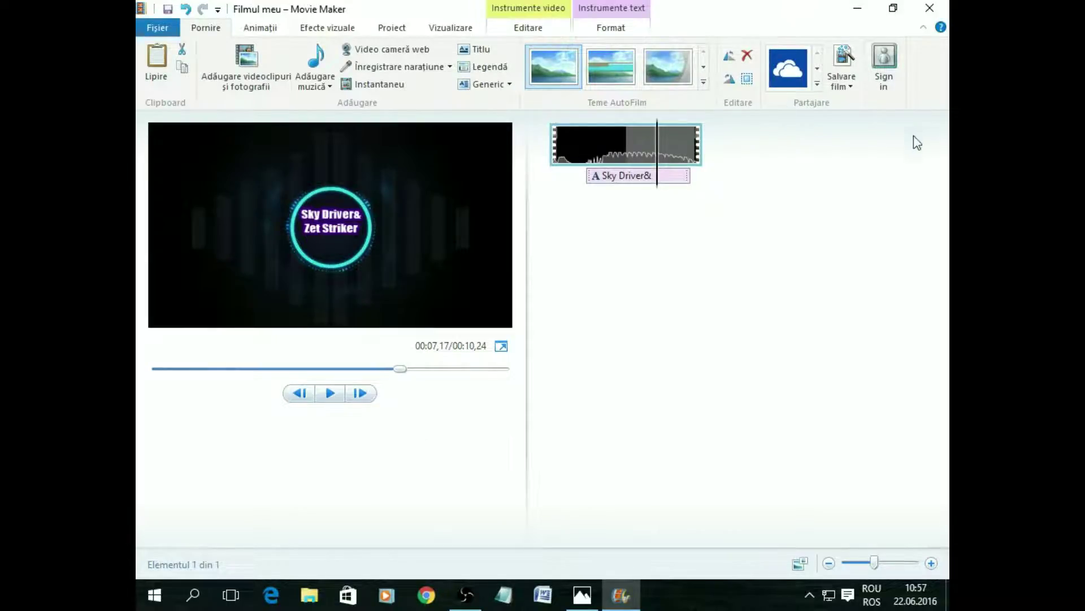
Save the movie to the Desktop as "Filmul meu" in Windows Media Video format
{"action": "left_click", "coordinate": [846, 63]}
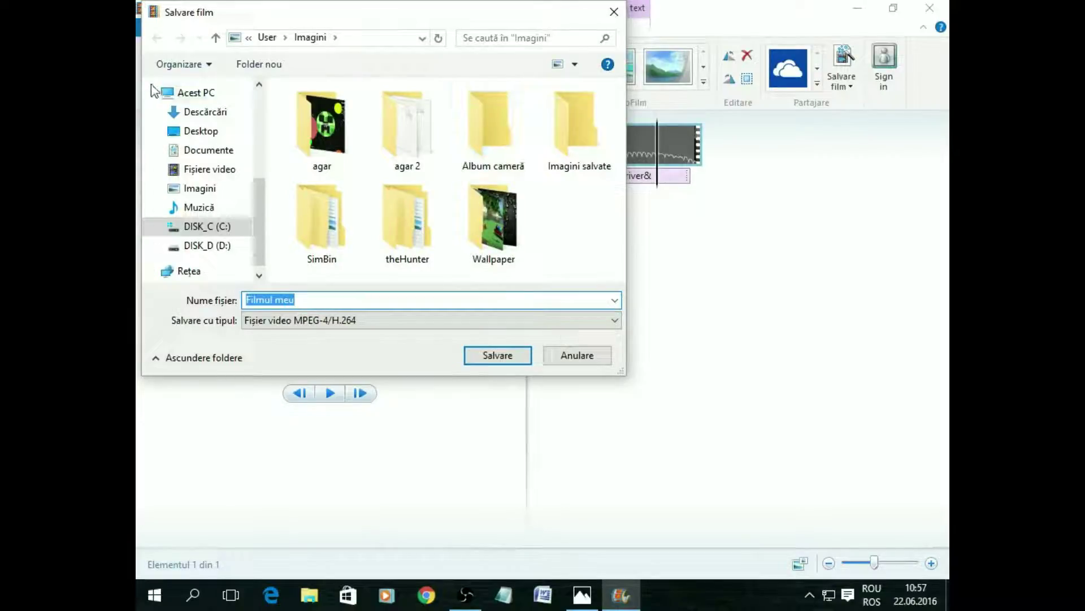
{"action": "left_click", "coordinate": [201, 131]}
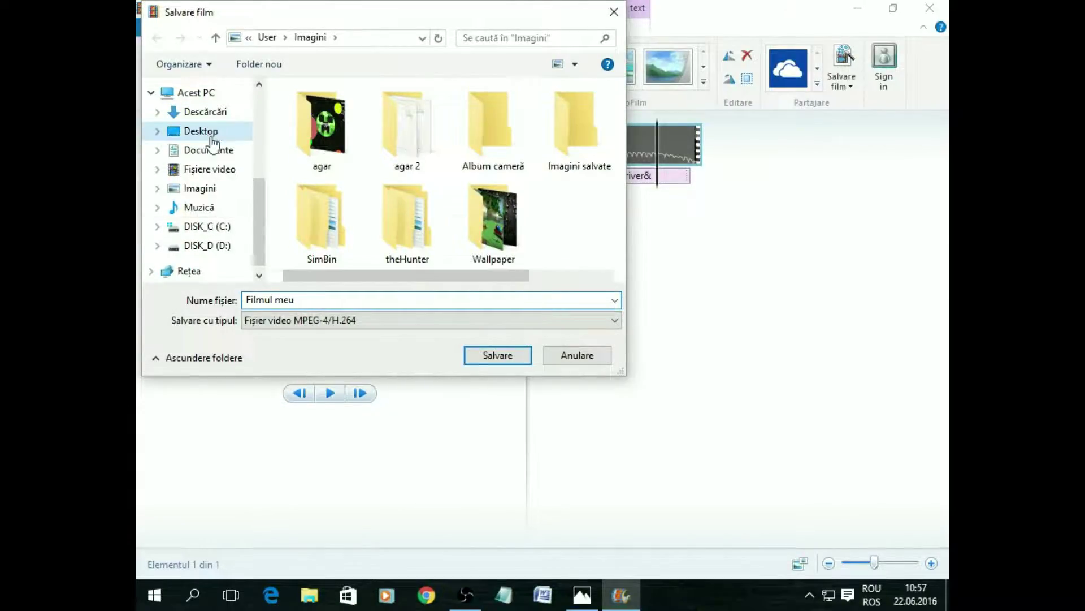
{"action": "left_click", "coordinate": [311, 305]}
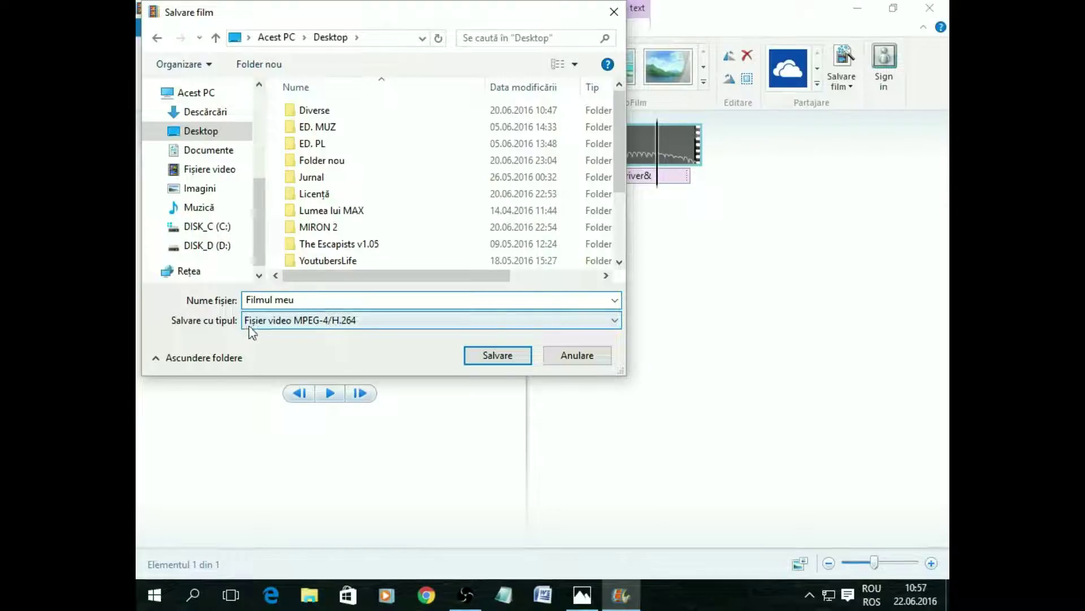
{"action": "left_click", "coordinate": [353, 325]}
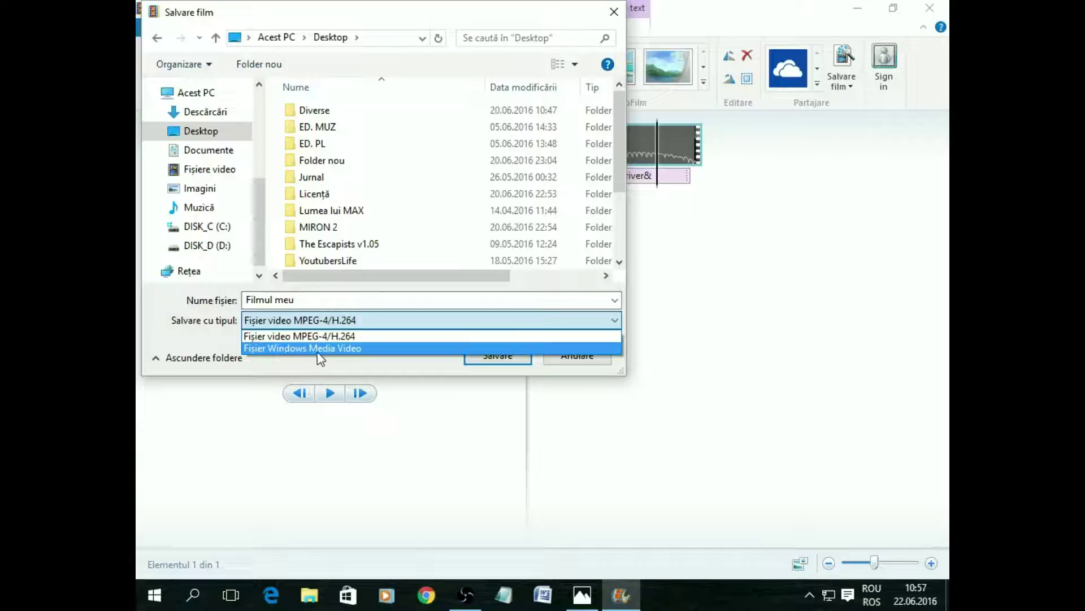
{"action": "left_click", "coordinate": [358, 348]}
{"action": "left_click", "coordinate": [493, 356]}
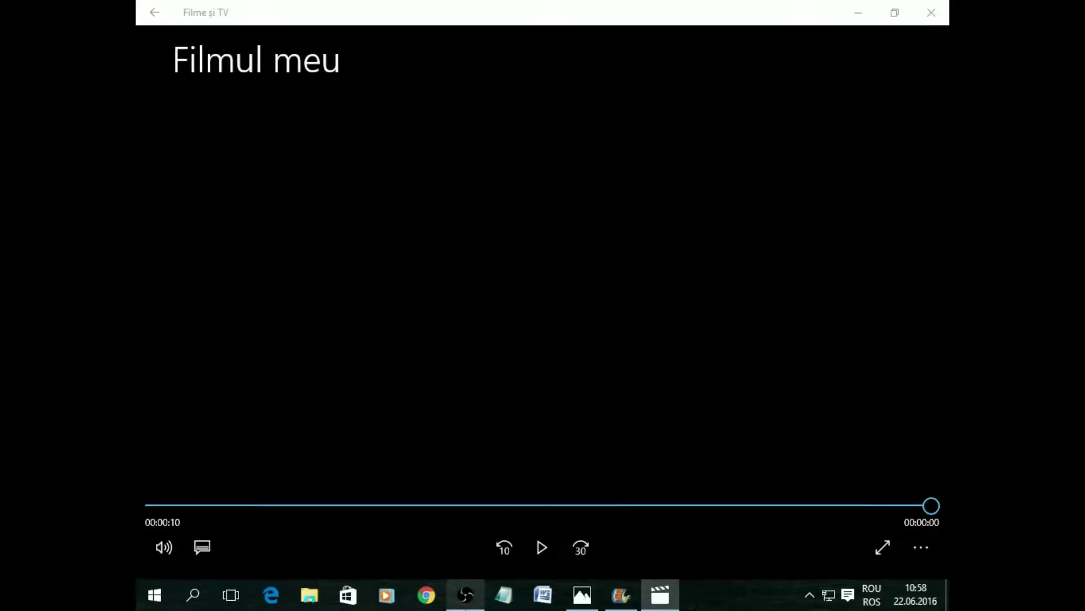
Close the exported movie's player window and return to the Movie Maker project
{"action": "left_click", "coordinate": [466, 595]}
{"action": "left_click", "coordinate": [621, 595]}
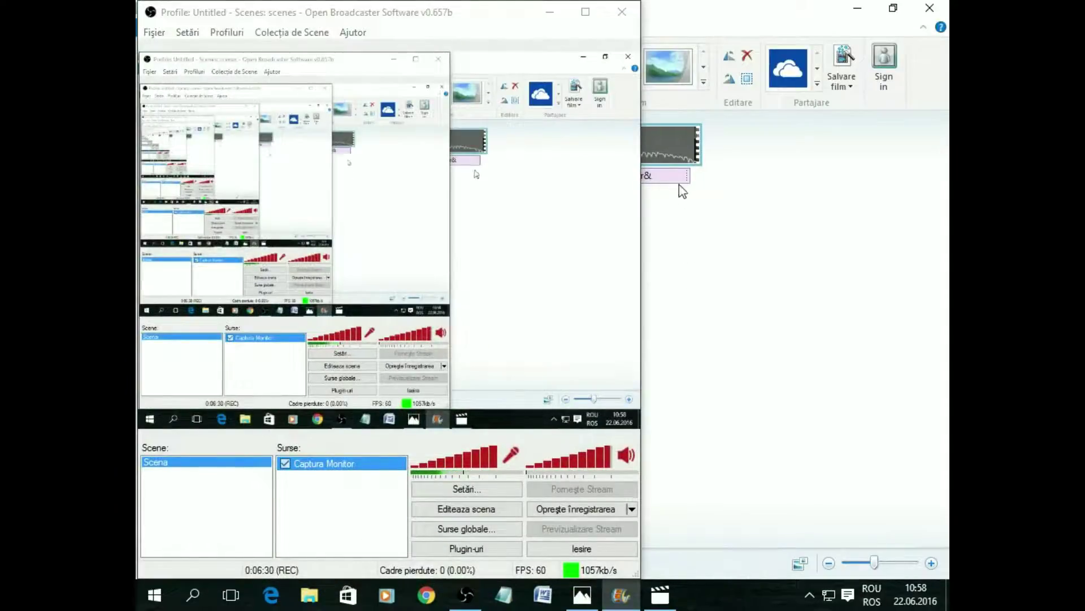
{"action": "left_click", "coordinate": [548, 17]}
{"action": "left_click", "coordinate": [659, 595]}
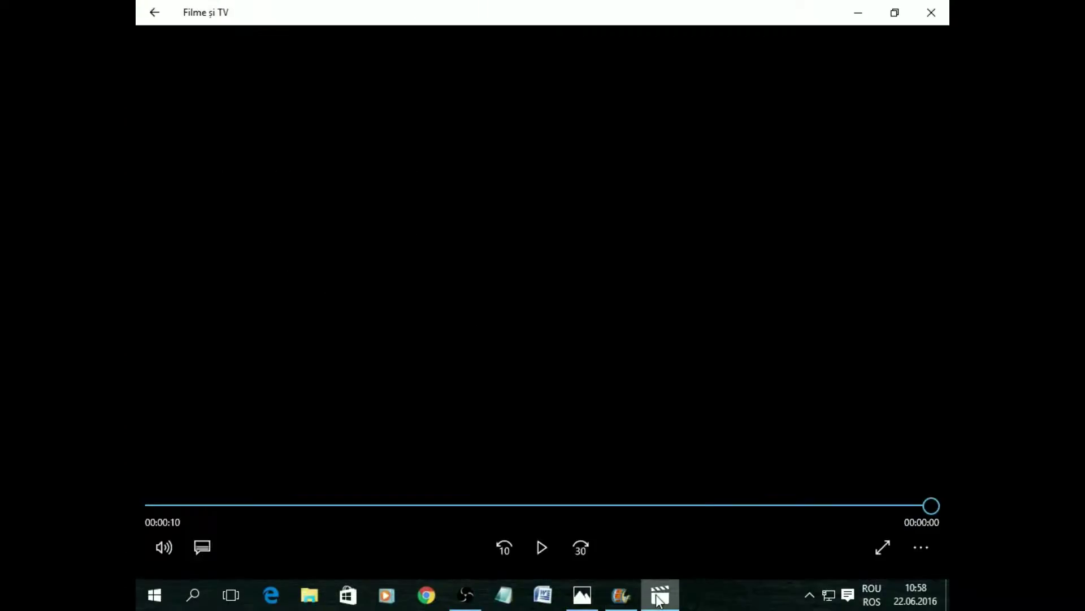
{"action": "left_click", "coordinate": [943, 15]}
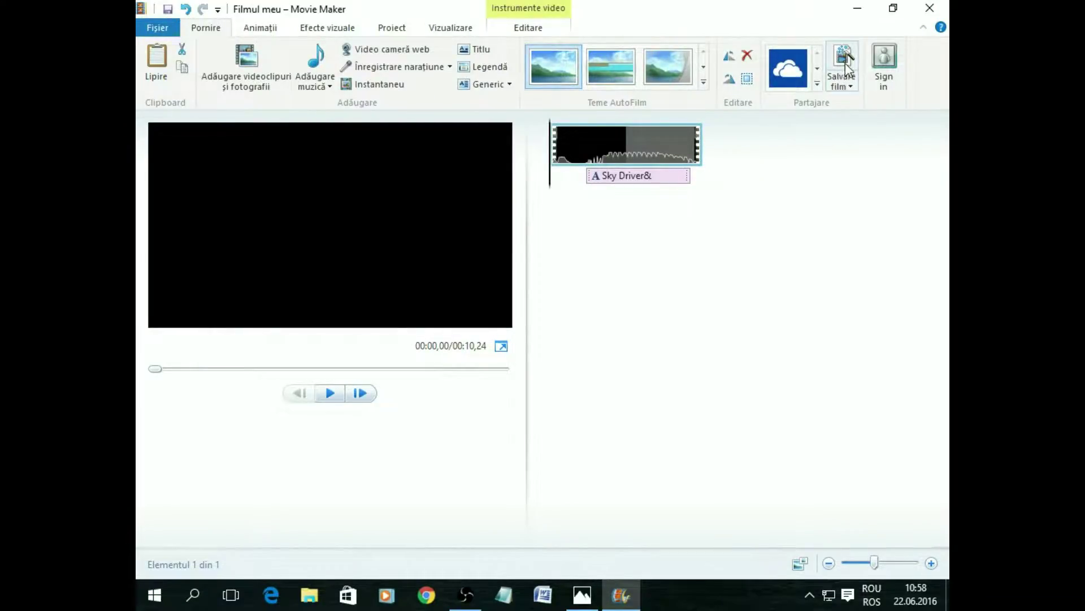
Look at the save-project-as dialog and the file types offered for exporting the movie, closing both without saving
{"action": "left_click", "coordinate": [157, 27]}
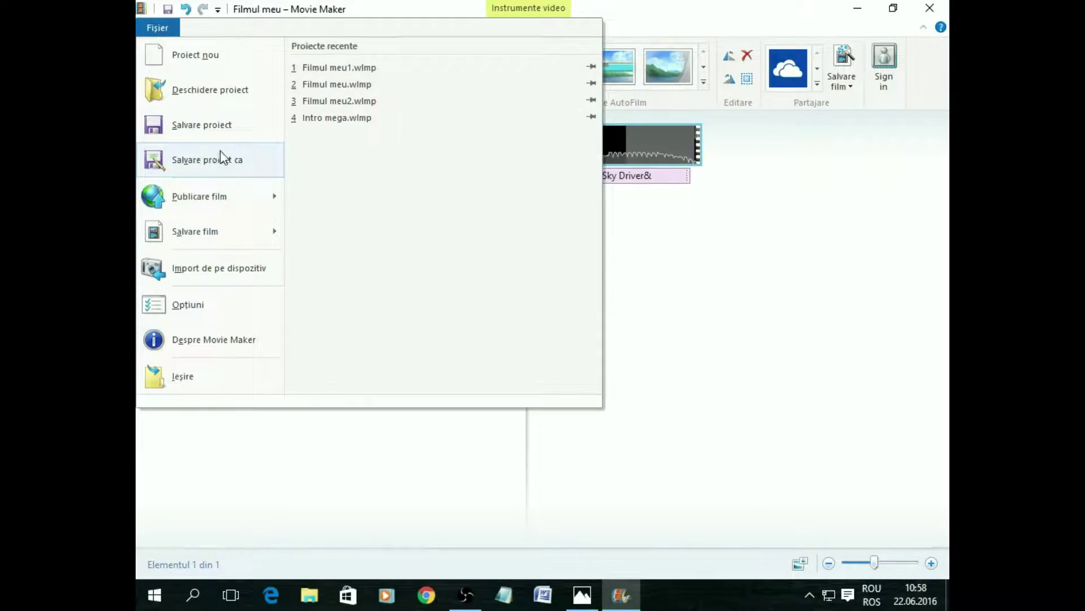
{"action": "left_click", "coordinate": [229, 164]}
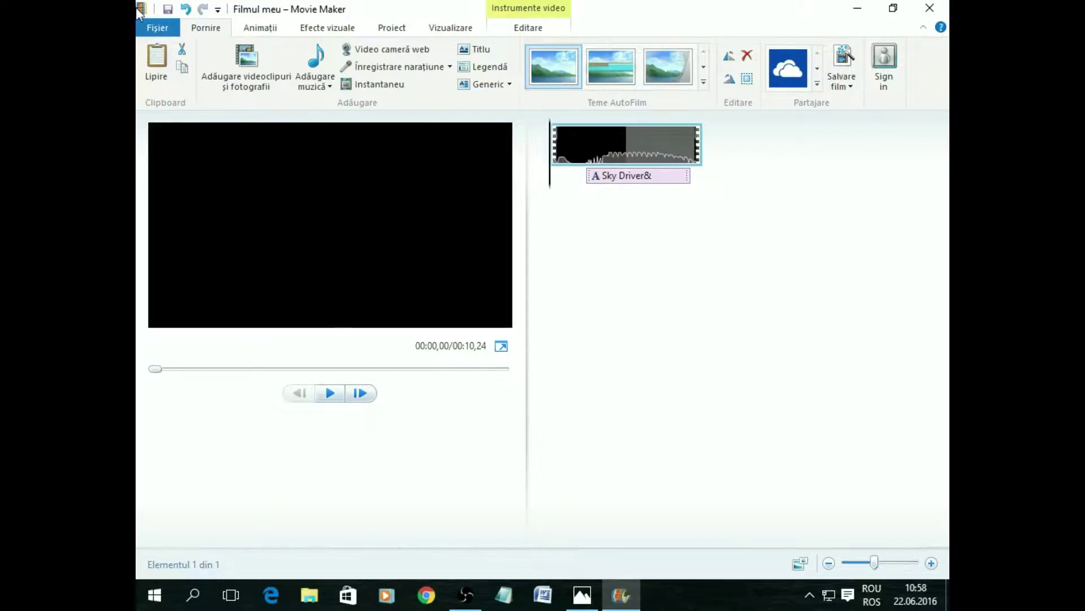
{"action": "left_click", "coordinate": [842, 59]}
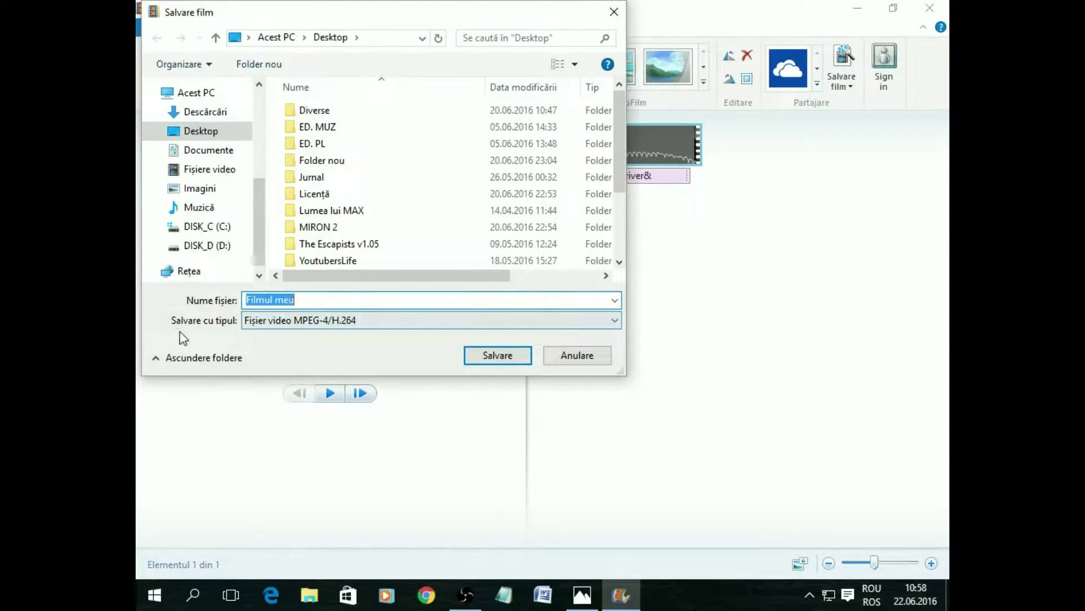
{"action": "left_click", "coordinate": [270, 320]}
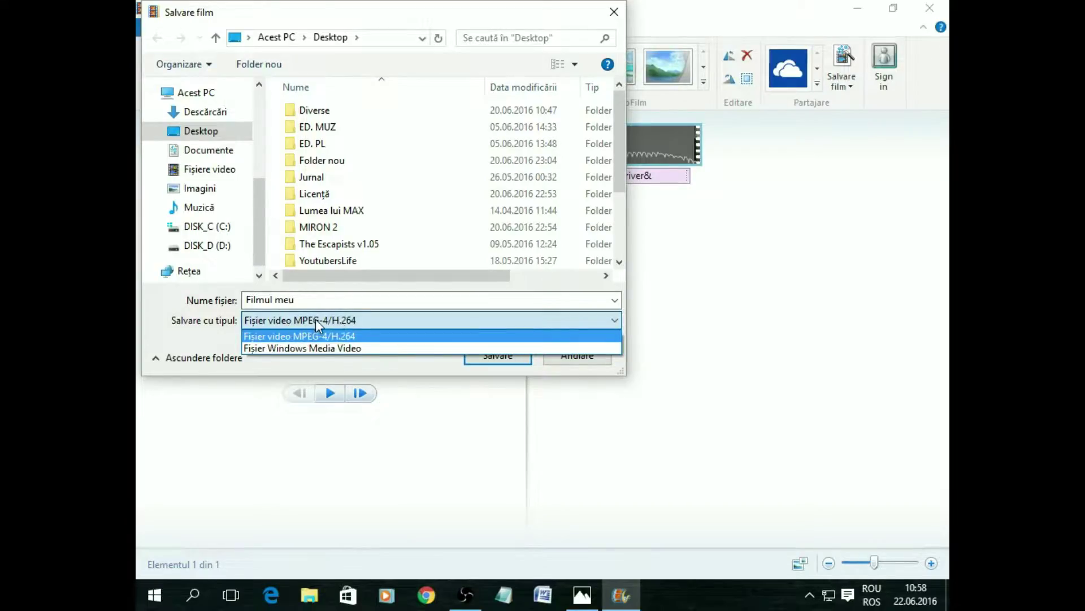
{"action": "left_click", "coordinate": [360, 320]}
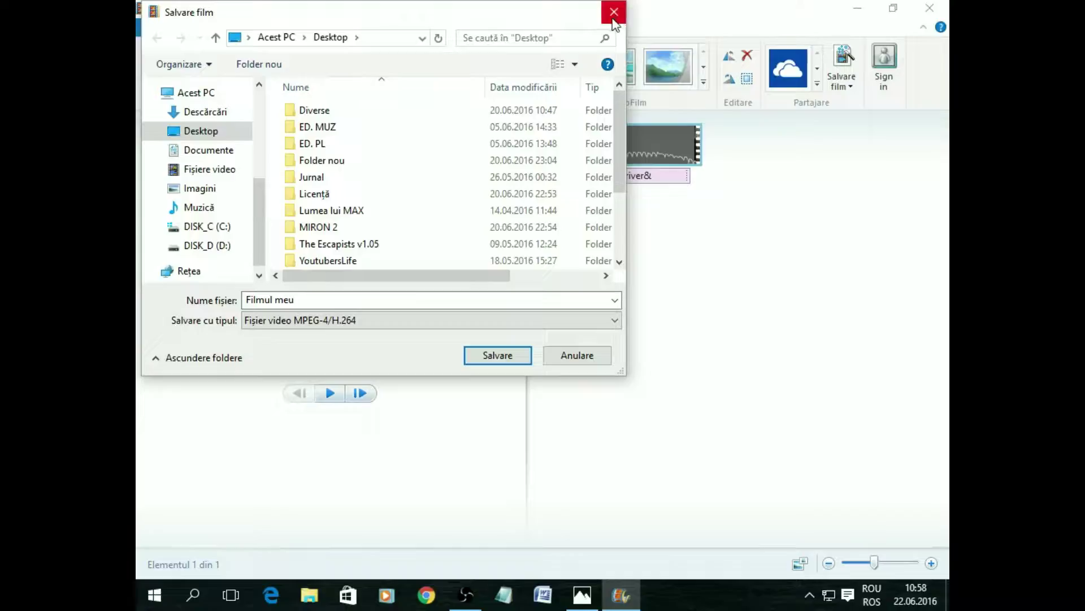
{"action": "left_click", "coordinate": [615, 12]}
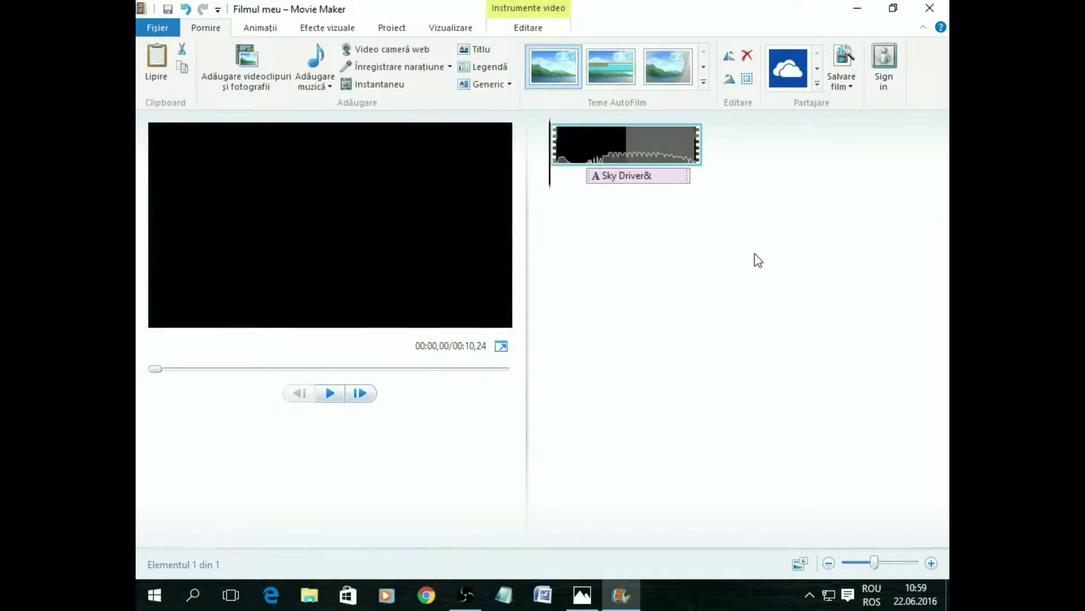
Review the movie export file types once more and cancel the export
{"action": "left_click", "coordinate": [844, 69]}
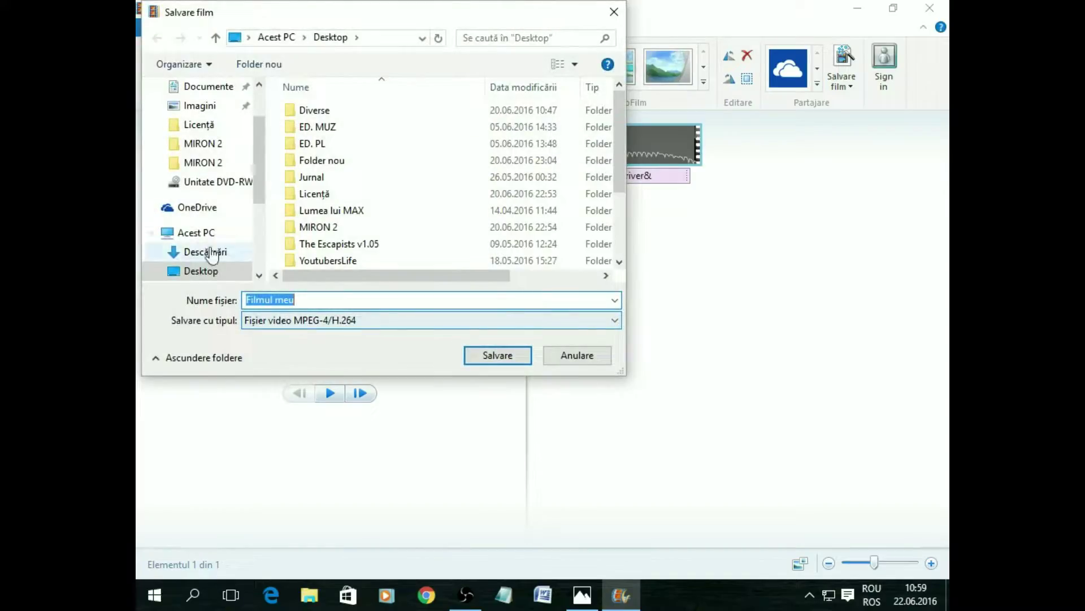
{"action": "left_click", "coordinate": [327, 321]}
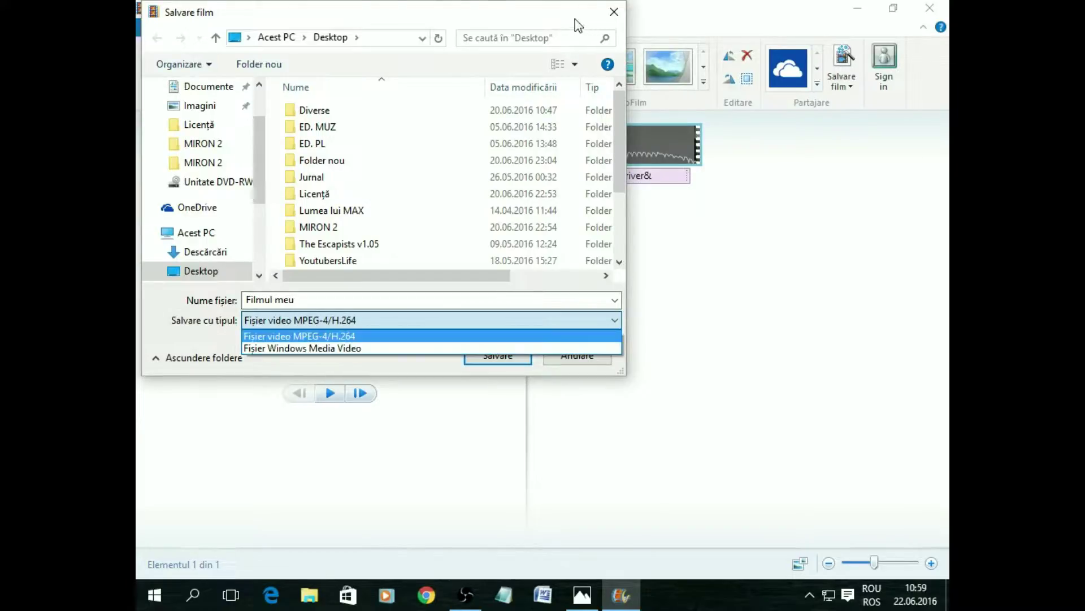
{"action": "left_click", "coordinate": [614, 11]}
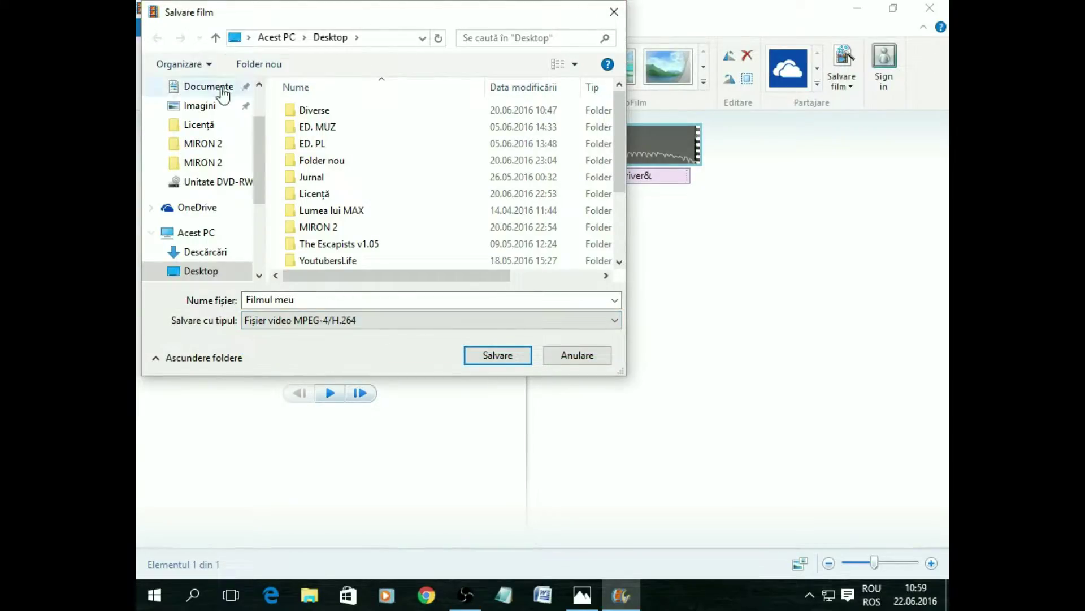
{"action": "left_click", "coordinate": [615, 8]}
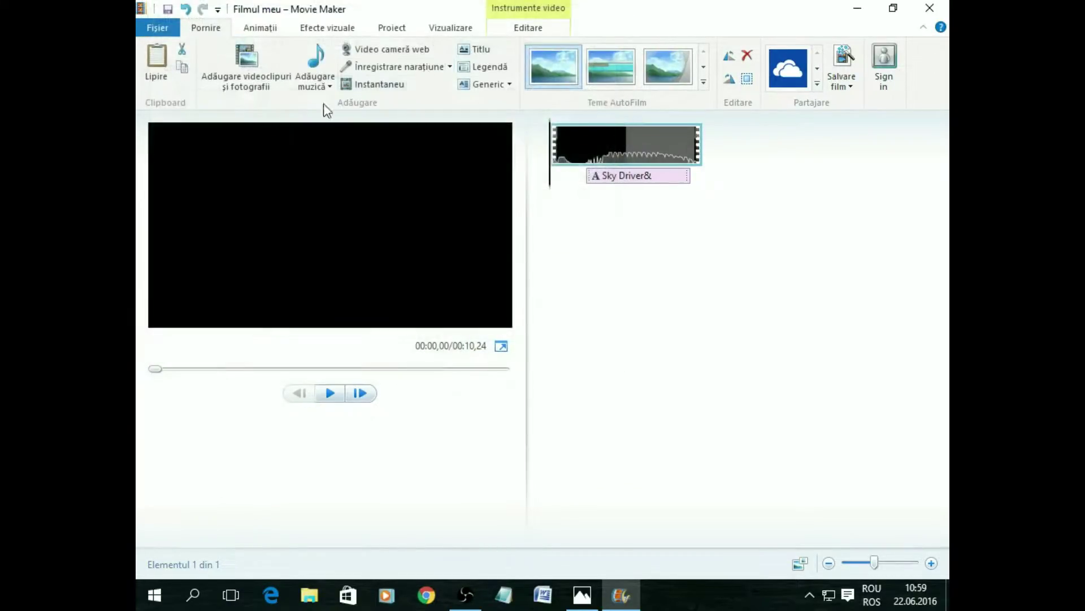
Examine the file types available when saving the project under a new name, and cancel without saving
{"action": "left_click", "coordinate": [151, 30]}
{"action": "left_click", "coordinate": [225, 160]}
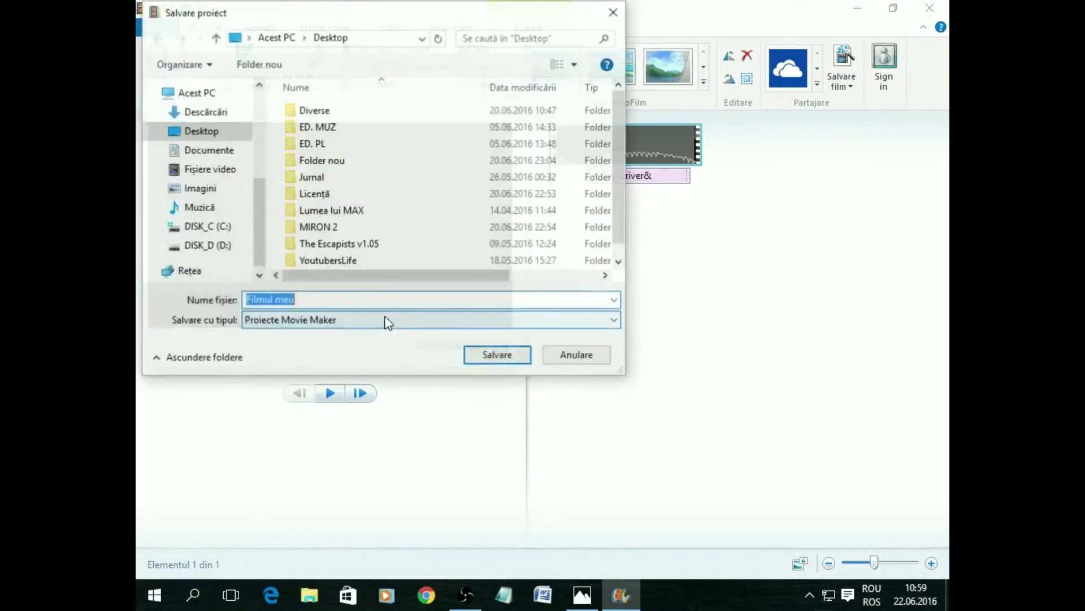
{"action": "left_click", "coordinate": [304, 320]}
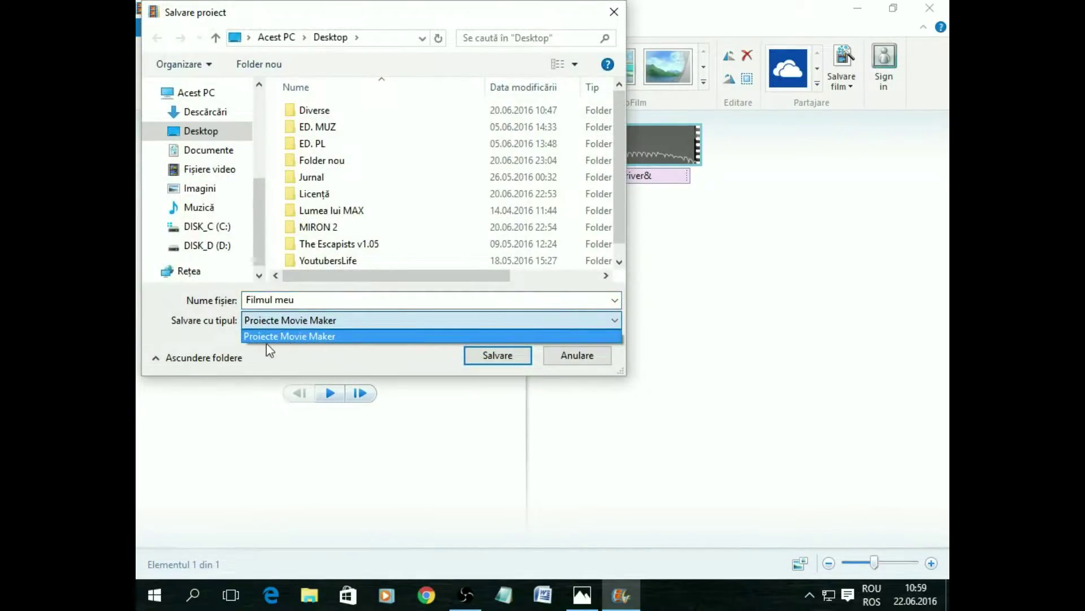
{"action": "left_click", "coordinate": [355, 321]}
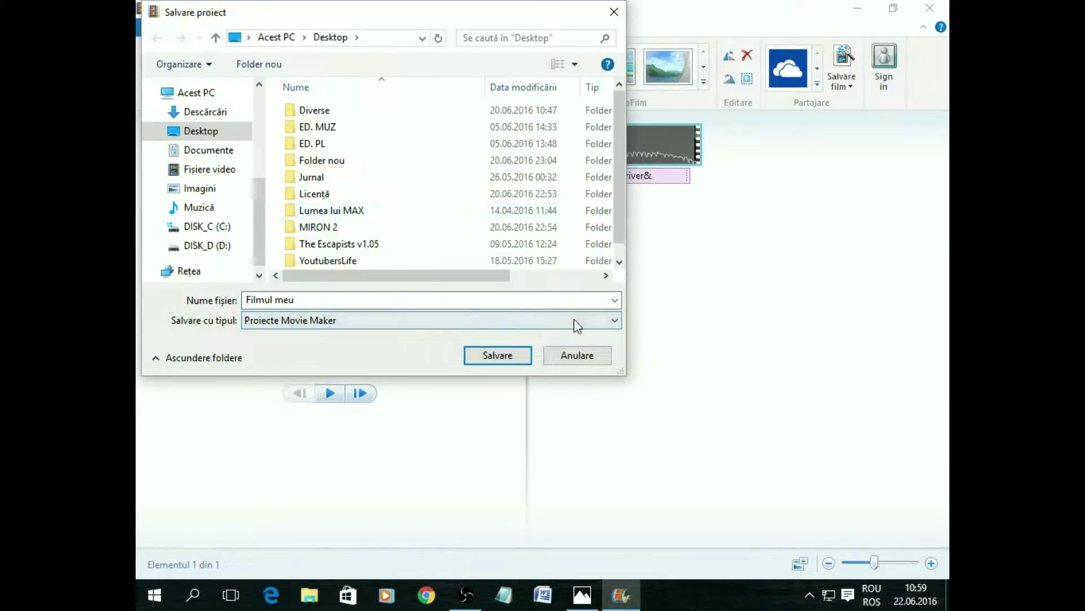
{"action": "left_click", "coordinate": [576, 358]}
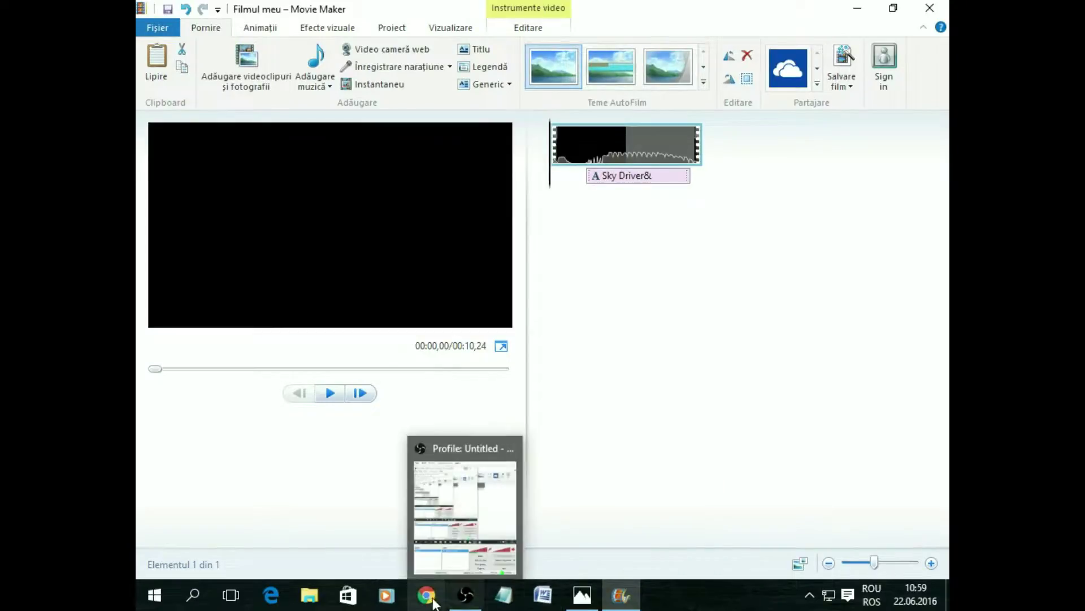
{"action": "left_click", "coordinate": [466, 595]}
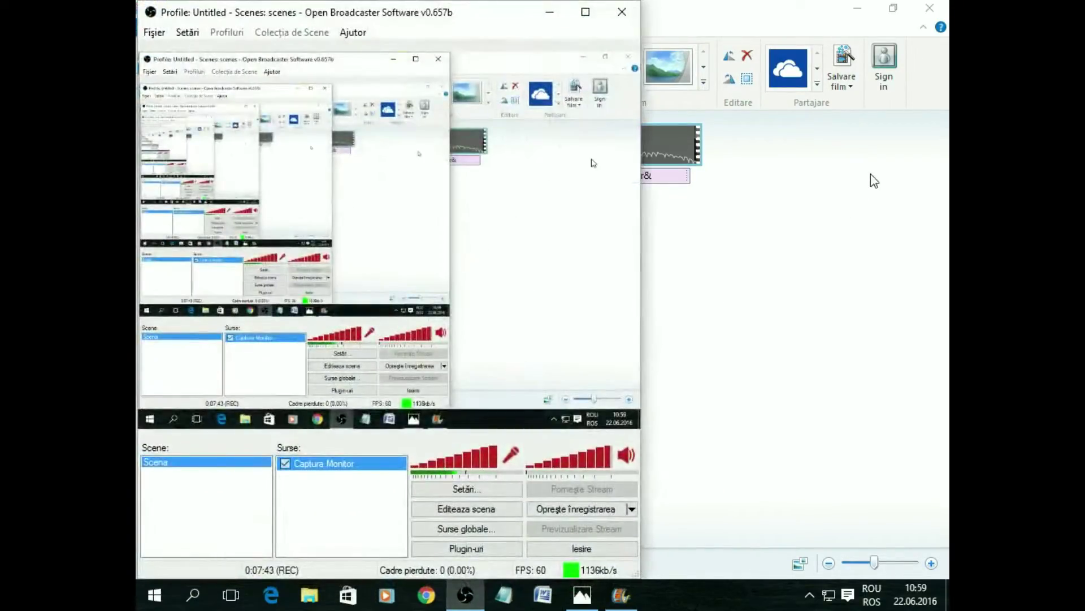
{"action": "left_click", "coordinate": [858, 9]}
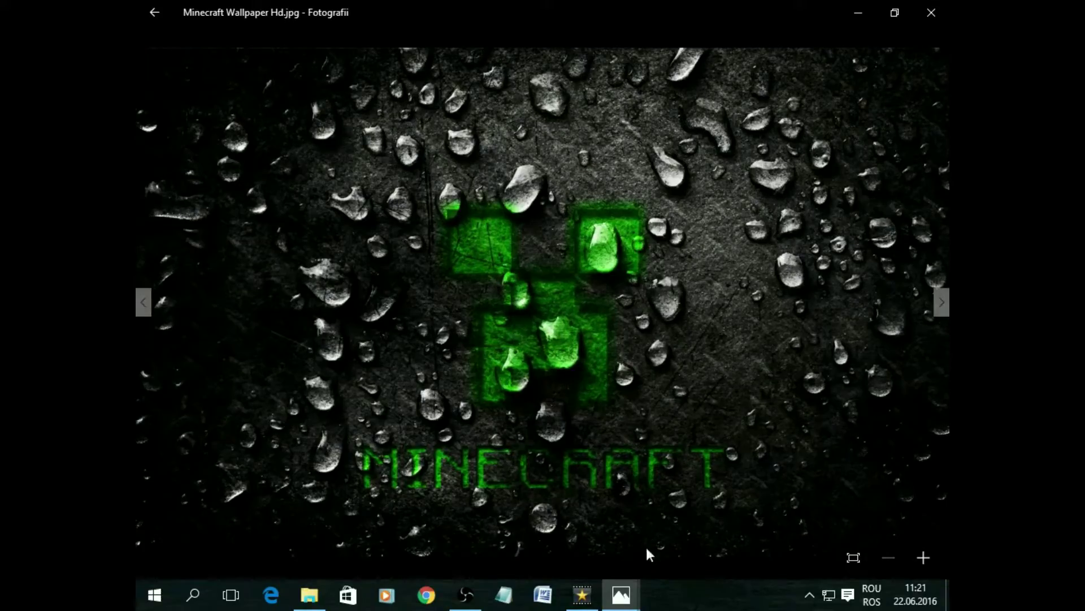
{"action": "left_click", "coordinate": [463, 605]}
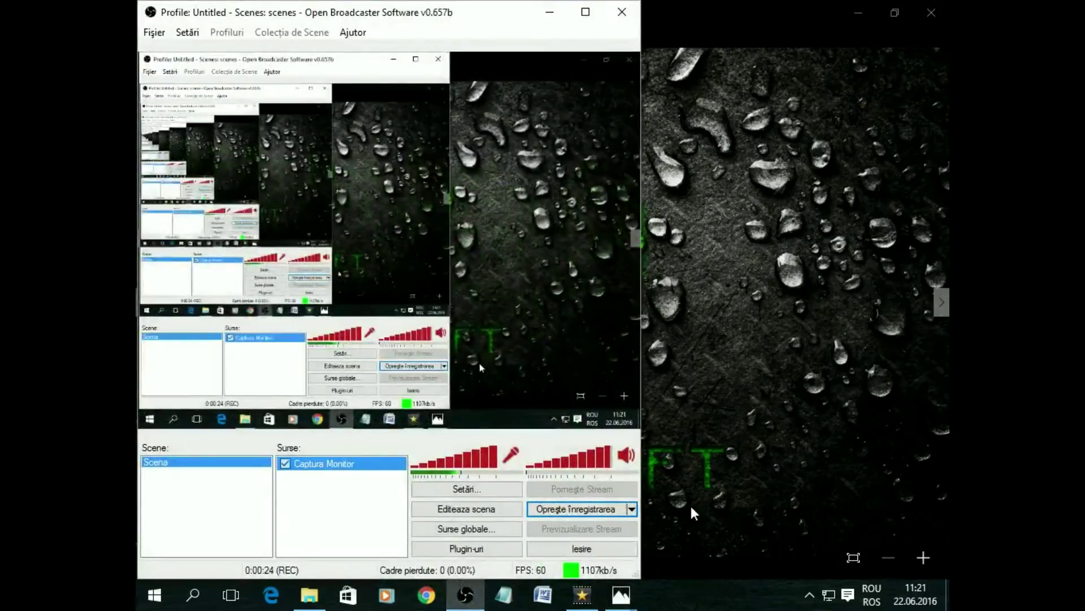